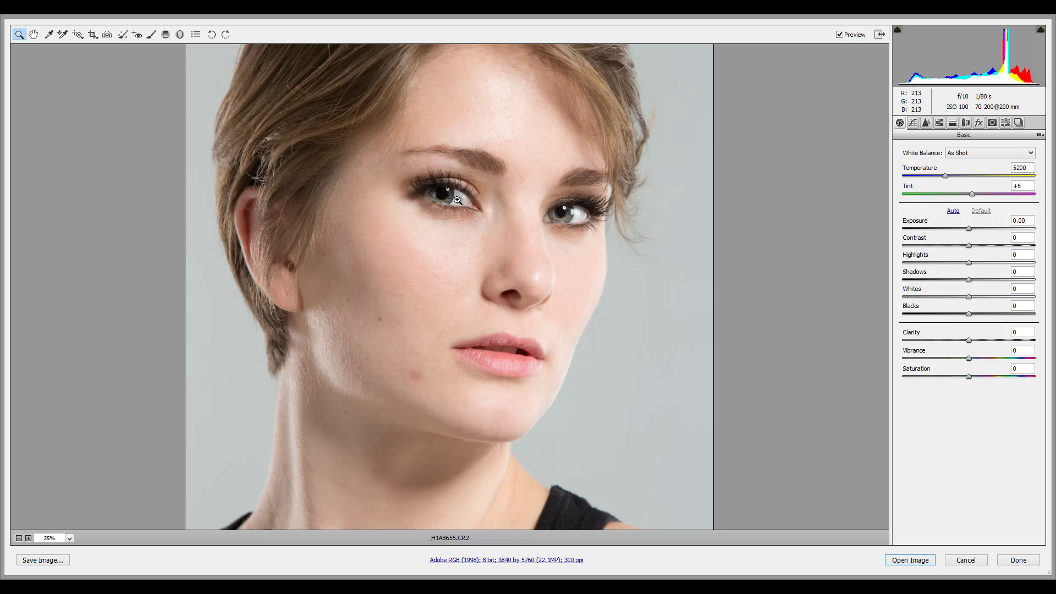
scroll(369, 296, down, 3)
scroll(369, 296, up, 5)
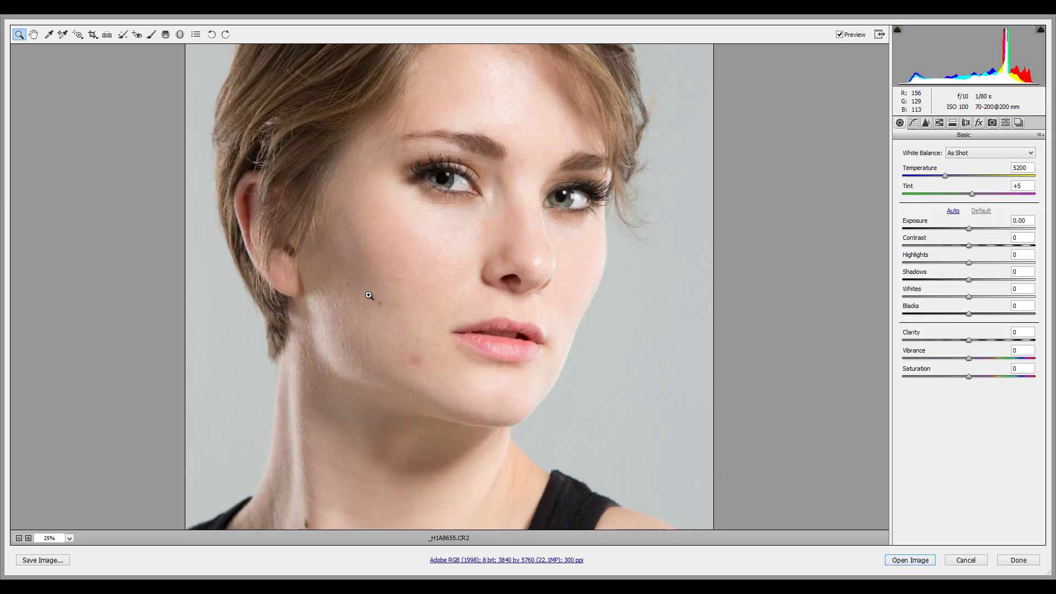
scroll(369, 299, down, 2)
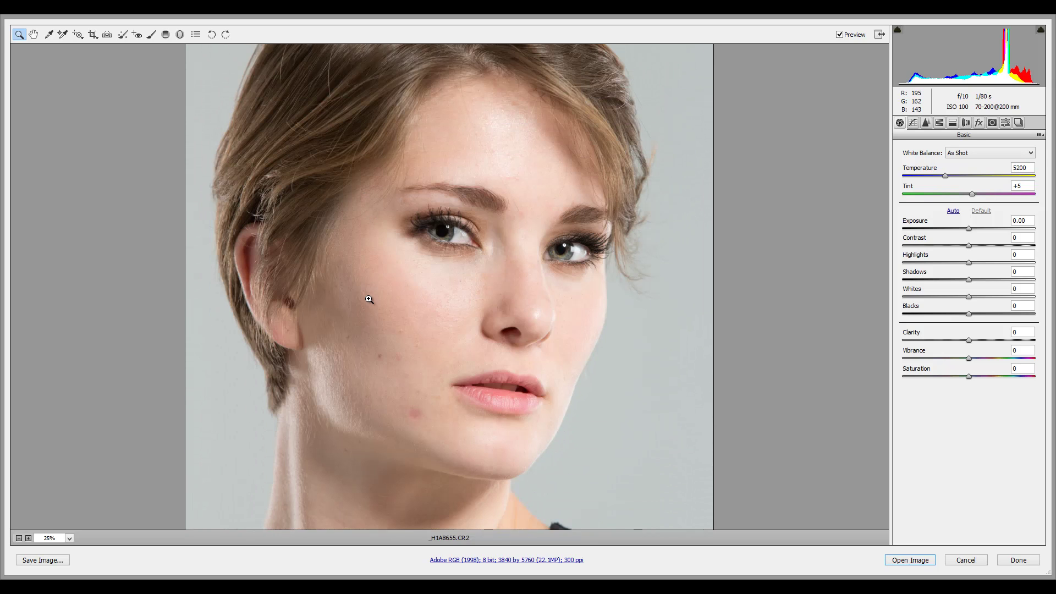
scroll(369, 299, down, 1)
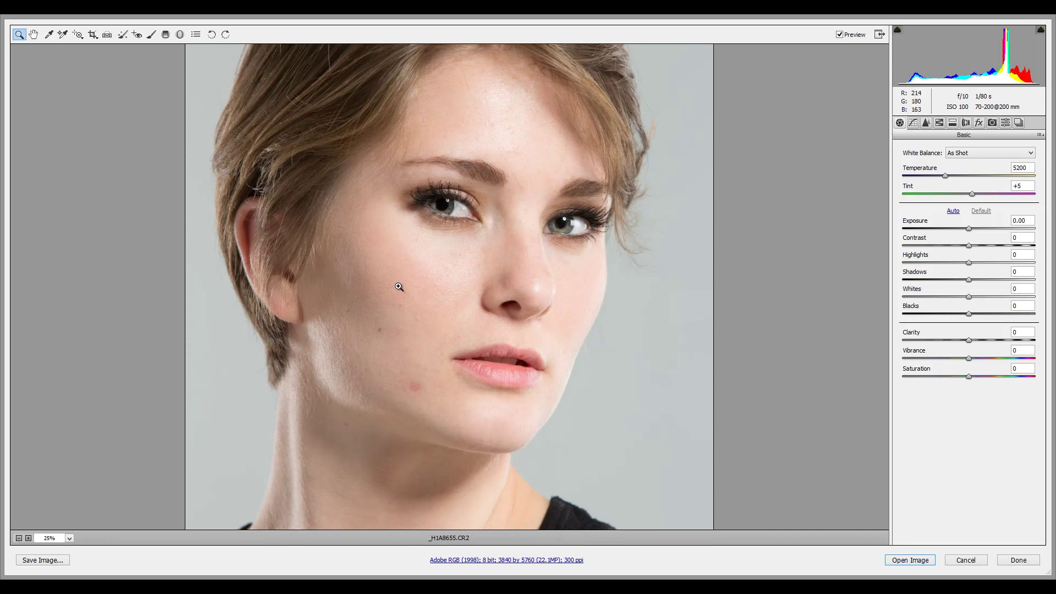
scroll(399, 286, down, 5)
scroll(399, 287, up, 8)
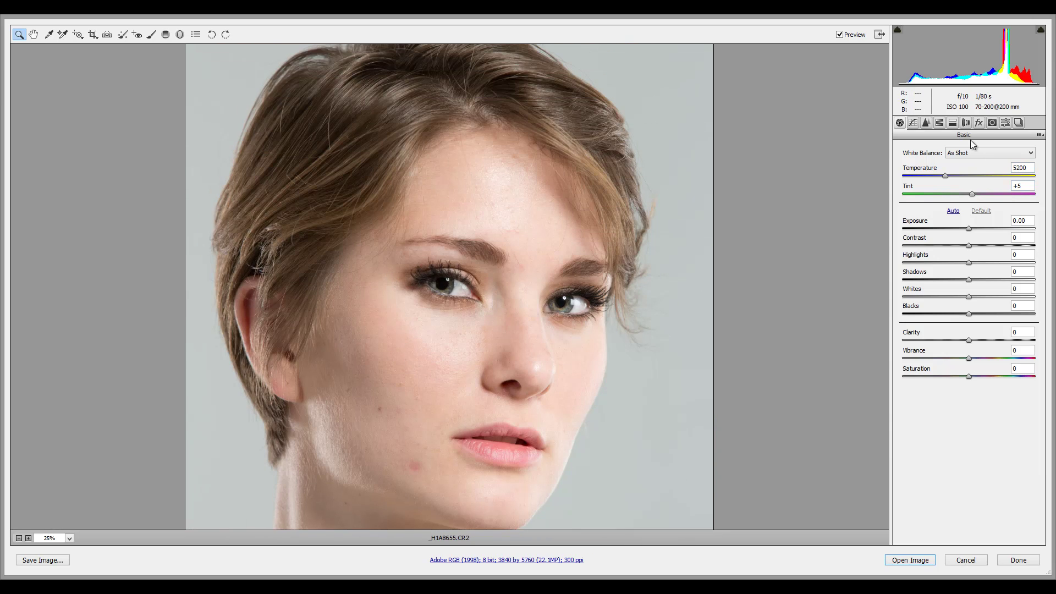
Step: Enable Remove Chromatic Aberration in the lens corrections for the portrait
click(965, 123)
click(926, 165)
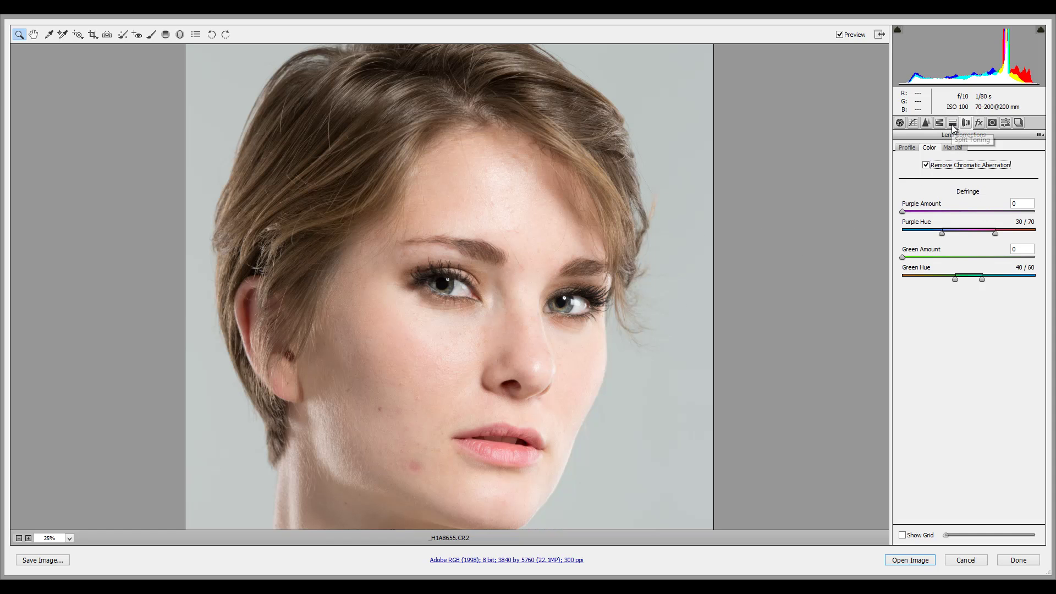
Step: Set the sharpening Amount to 123, judging the effect on a close-up of the cheek skin below the eye
click(927, 122)
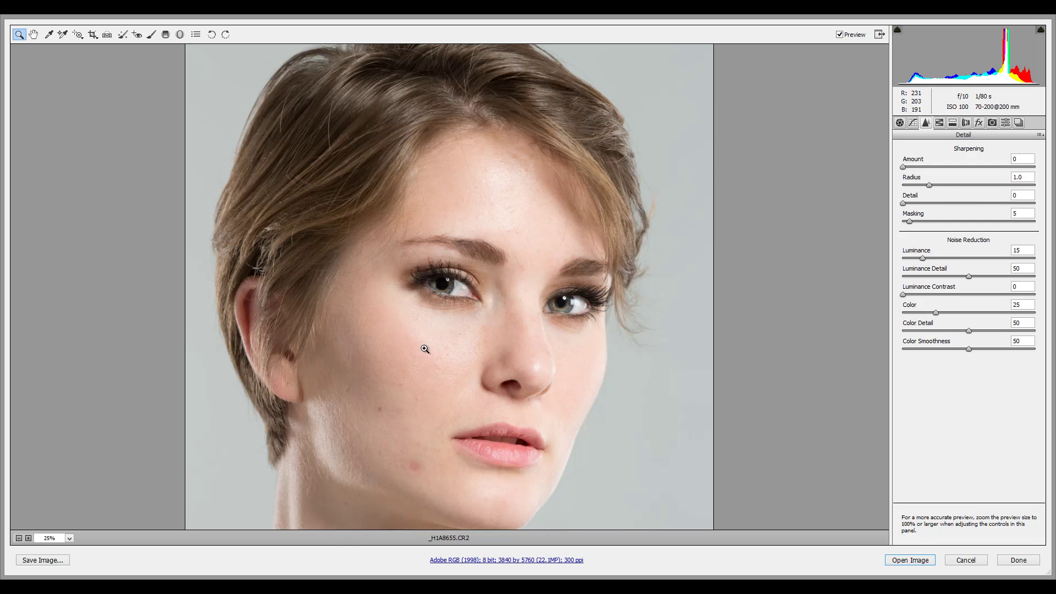
key(Return)
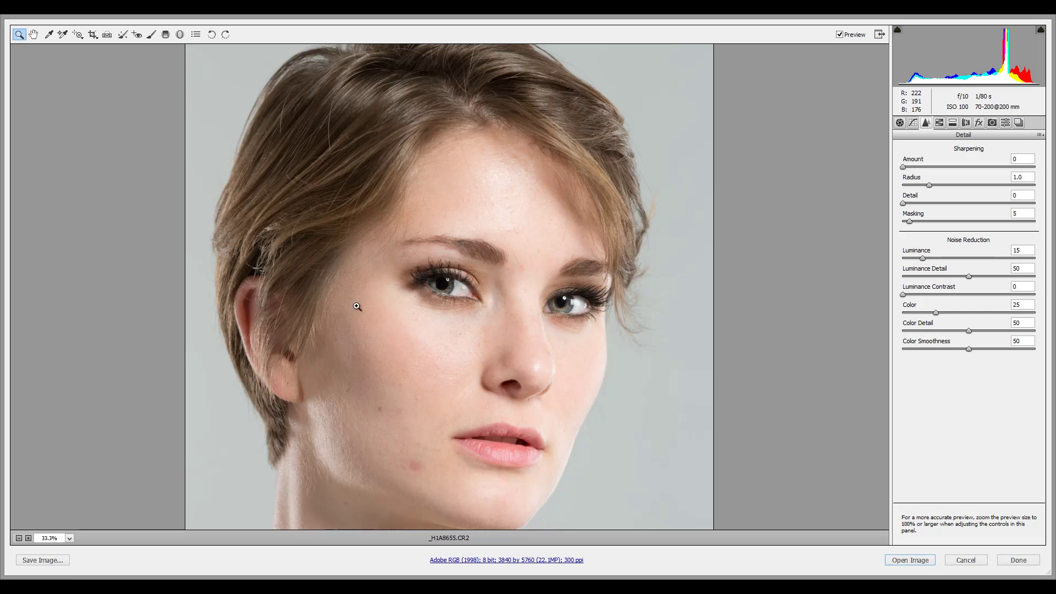
click(430, 345)
drag(377, 269, 430, 331)
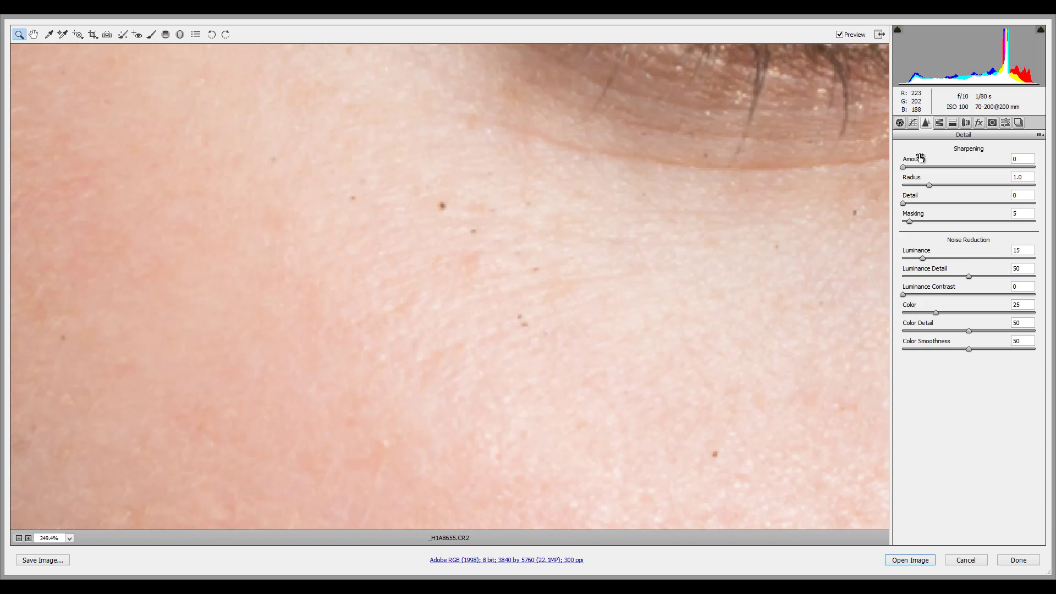
drag(905, 168, 1011, 174)
scroll(484, 235, down, 5)
scroll(485, 235, down, 4)
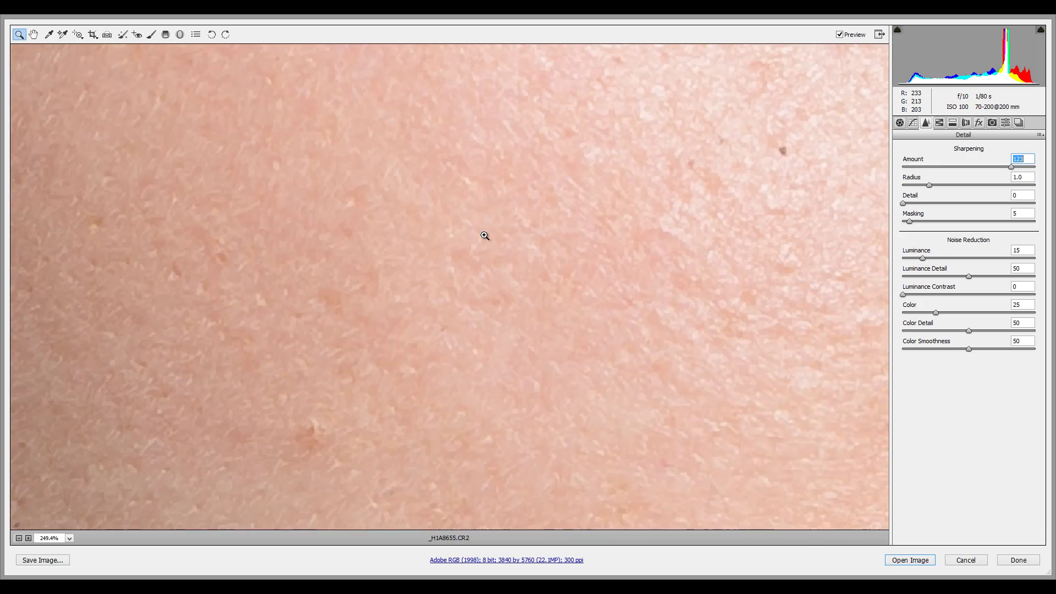
Step: Try a strong sharpening Detail, then set Detail to 20 and Masking to 7
click(903, 204)
drag(905, 205, 951, 205)
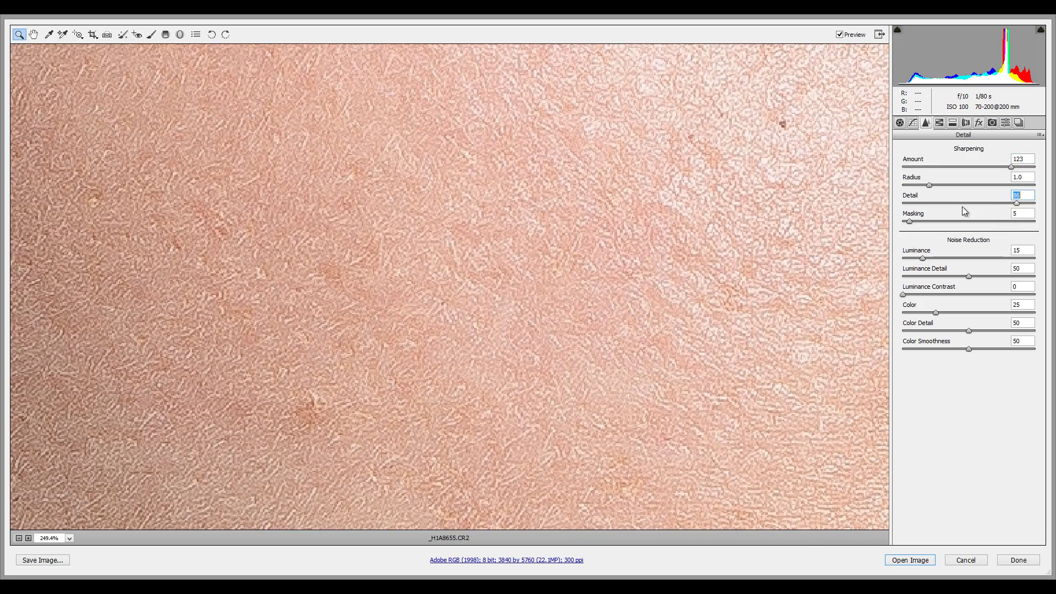
scroll(545, 209, up, 5)
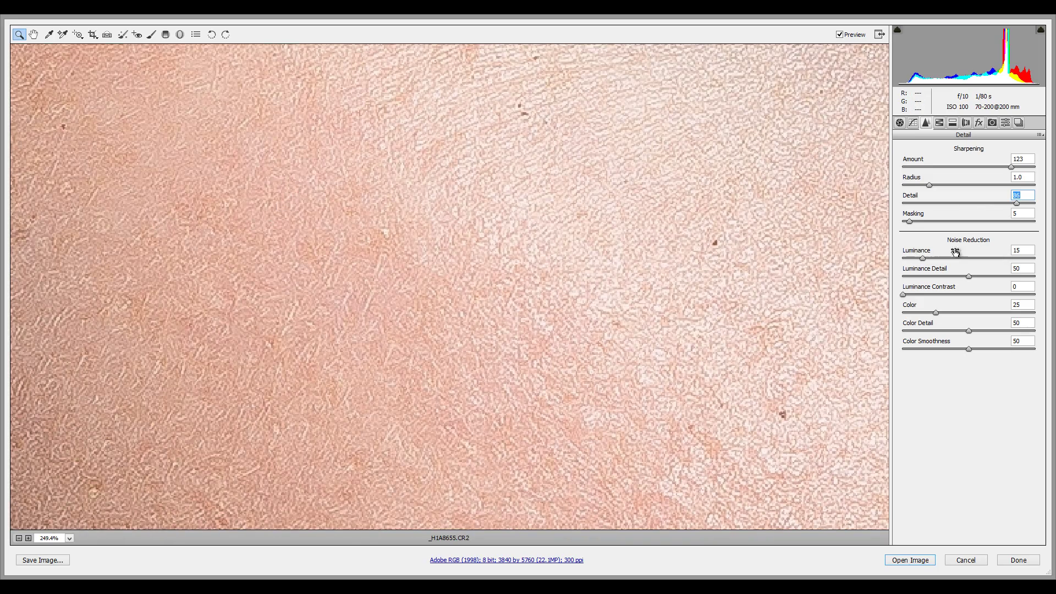
drag(995, 203, 912, 221)
Step: Set the Luminance noise reduction to 16 and the sharpening Amount to 125, then show the whole photo
drag(922, 258, 979, 258)
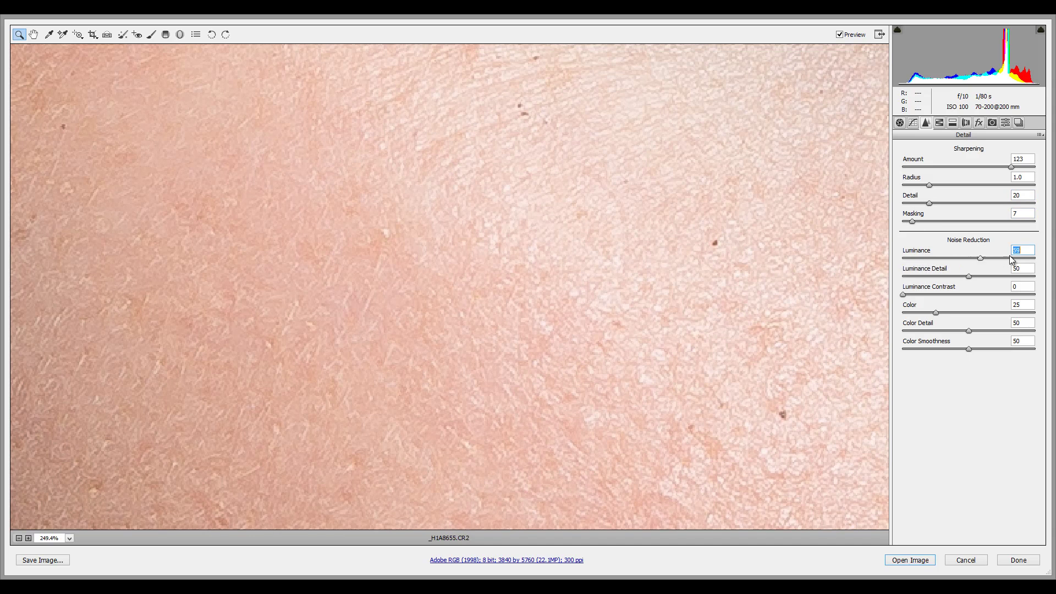
drag(893, 264, 1050, 263)
drag(937, 263, 925, 264)
click(1012, 167)
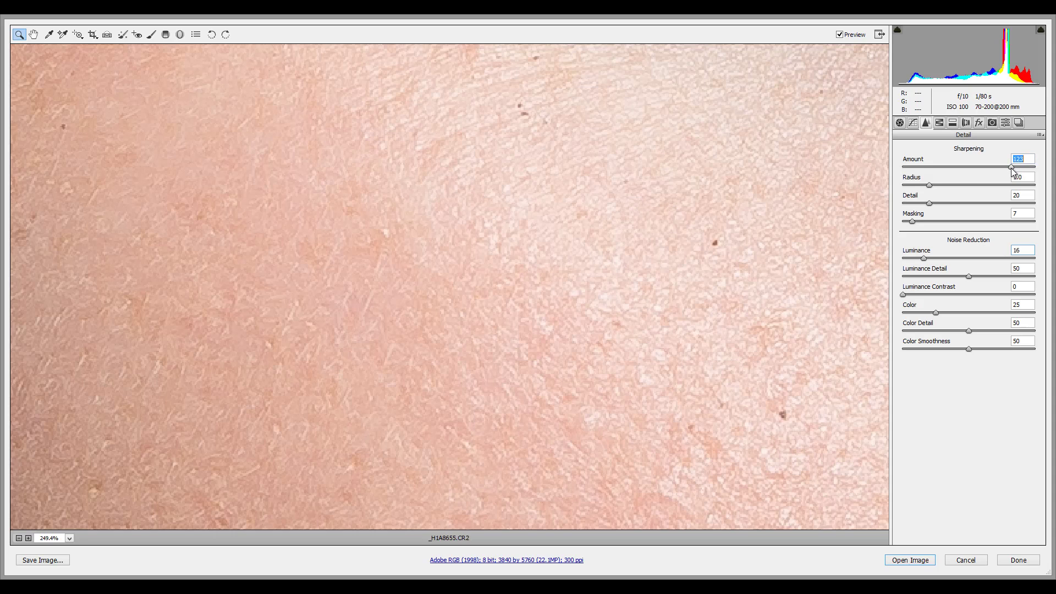
right_click(496, 193)
click(524, 139)
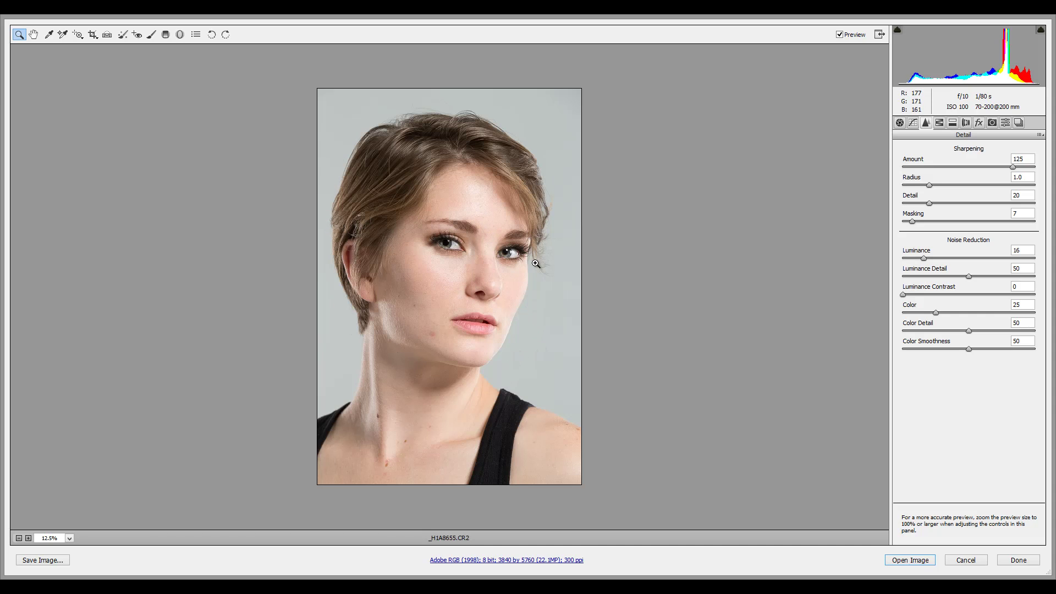
Step: Set the basic tone values to Exposure -0.45, Highlights -22 and Shadows +44
click(900, 122)
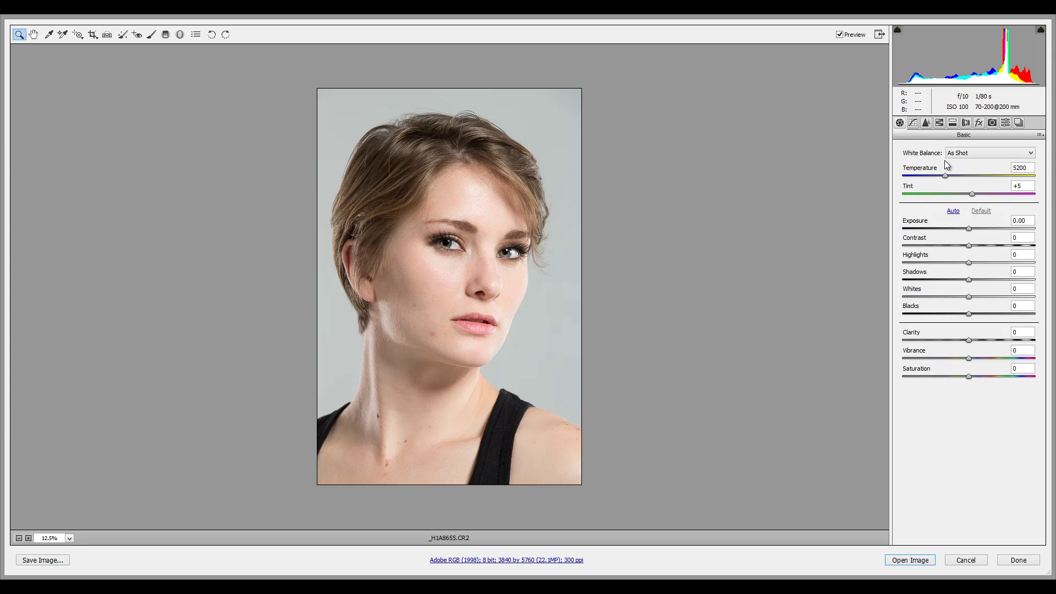
drag(969, 227, 963, 229)
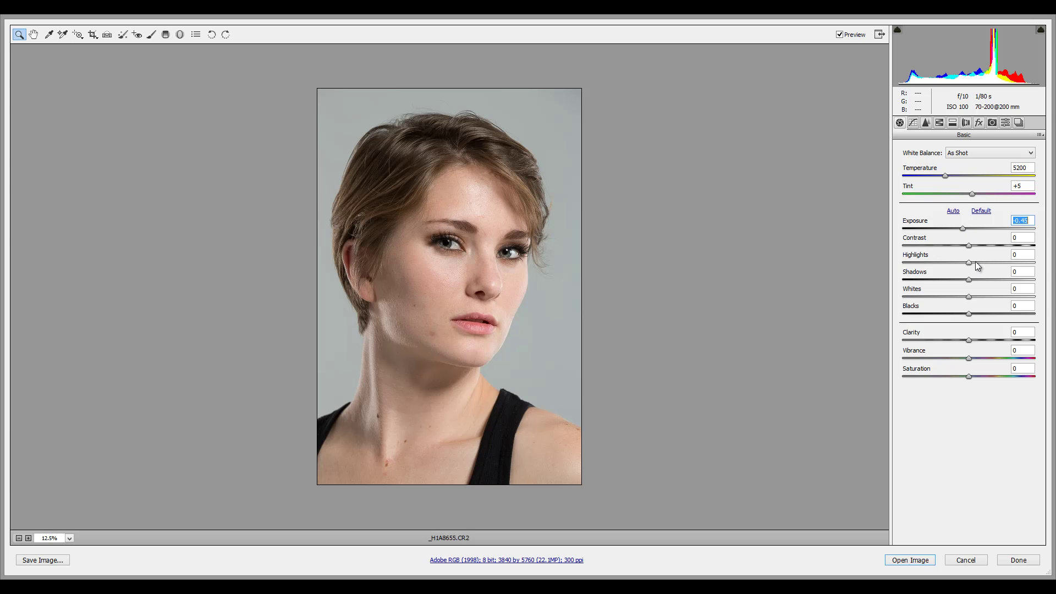
drag(969, 263, 1019, 280)
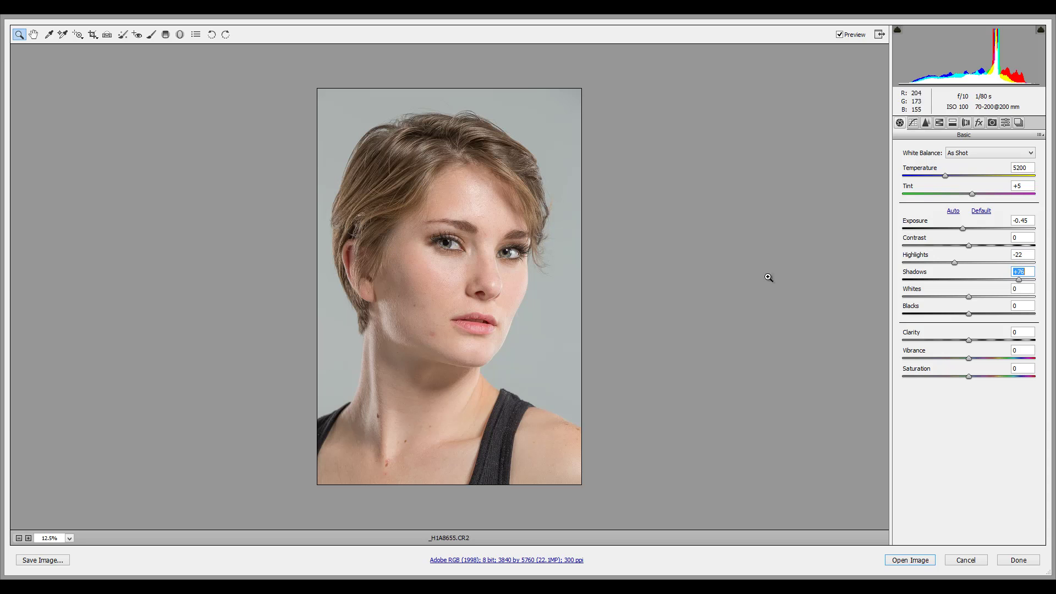
mouse_move(1021, 281)
mouse_down()
mouse_move(1044, 285)
mouse_move(979, 285)
mouse_move(1047, 290)
mouse_move(985, 283)
mouse_move(1001, 284)
mouse_up()
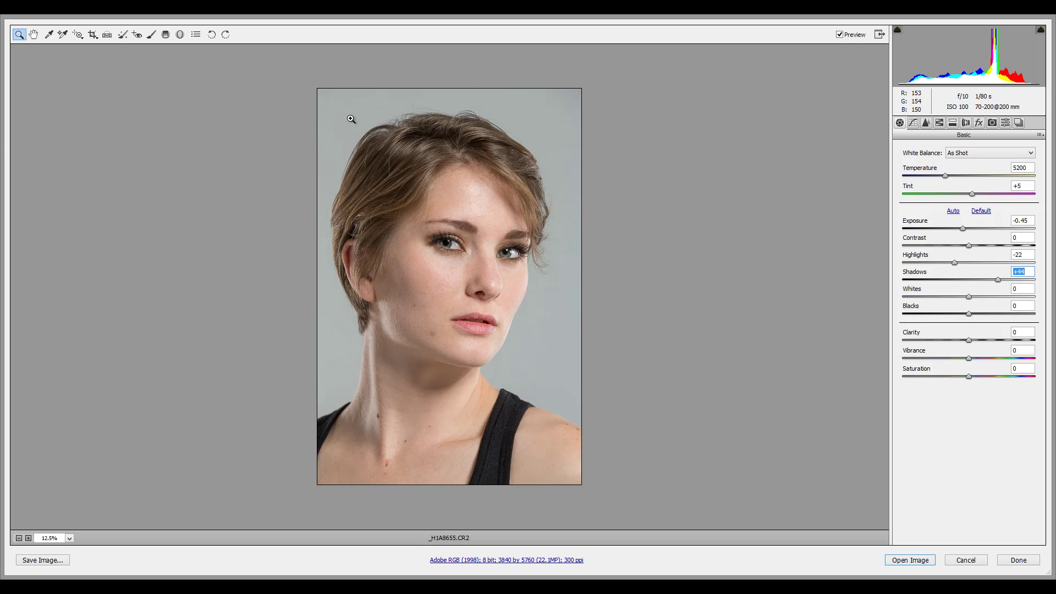
Step: Compare Shadows at +100 on a close-up of the hair, then set Shadows to +35 and show the whole photo
drag(410, 165, 438, 177)
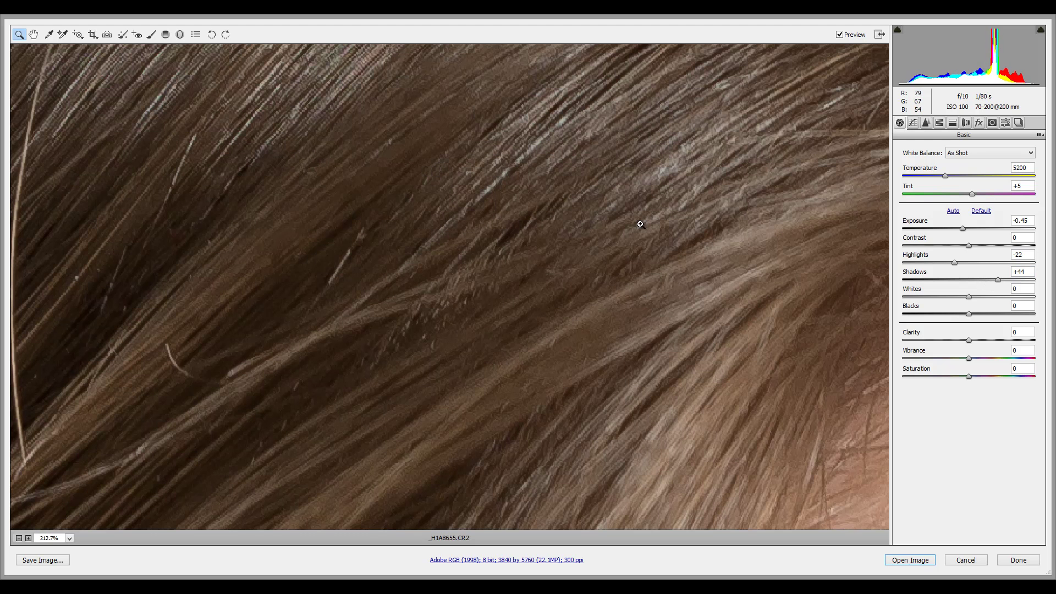
drag(1000, 283, 1042, 285)
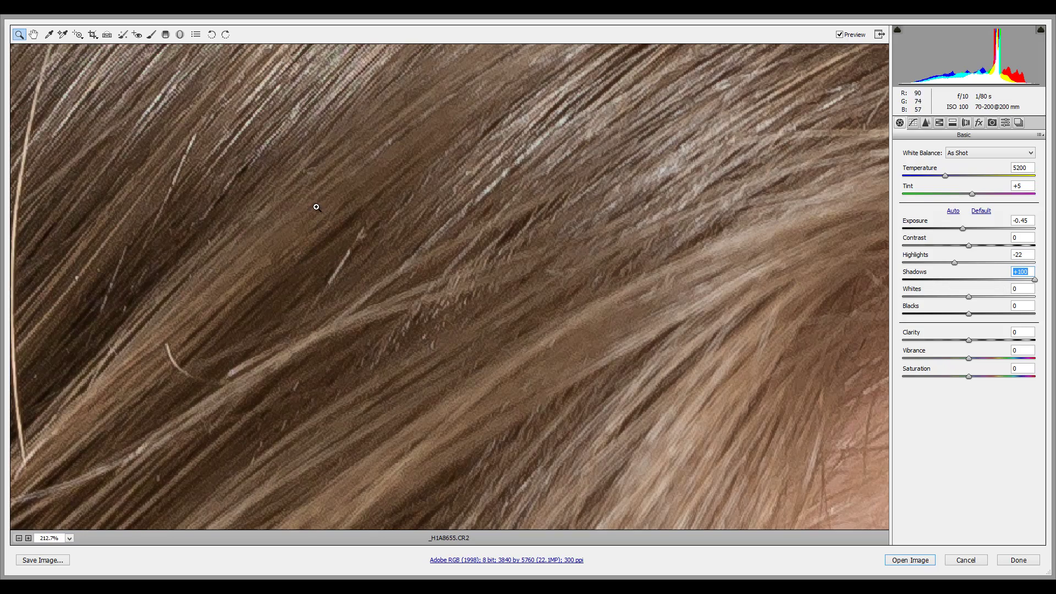
drag(1036, 285, 993, 282)
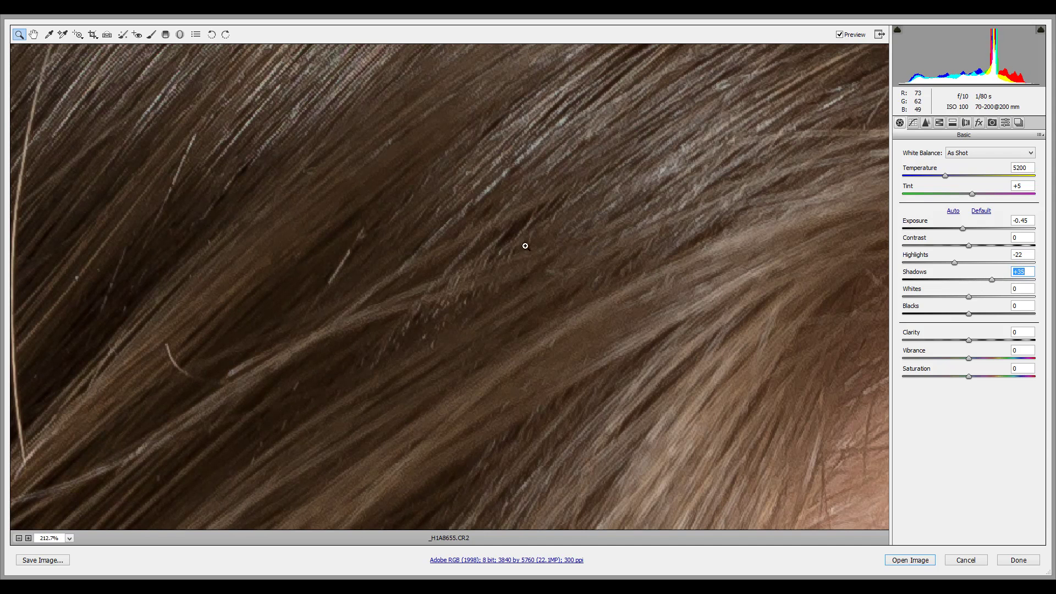
right_click(506, 246)
click(530, 193)
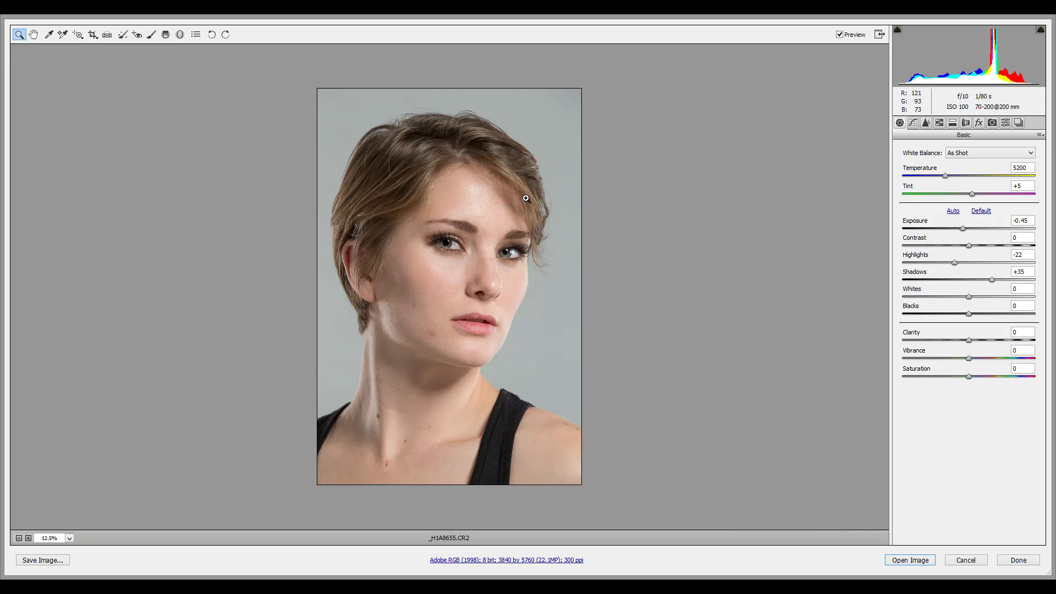
Step: Check the cheek skin close up and set noise reduction Luminance to 17 and Luminance Contrast to 3
drag(418, 265, 449, 289)
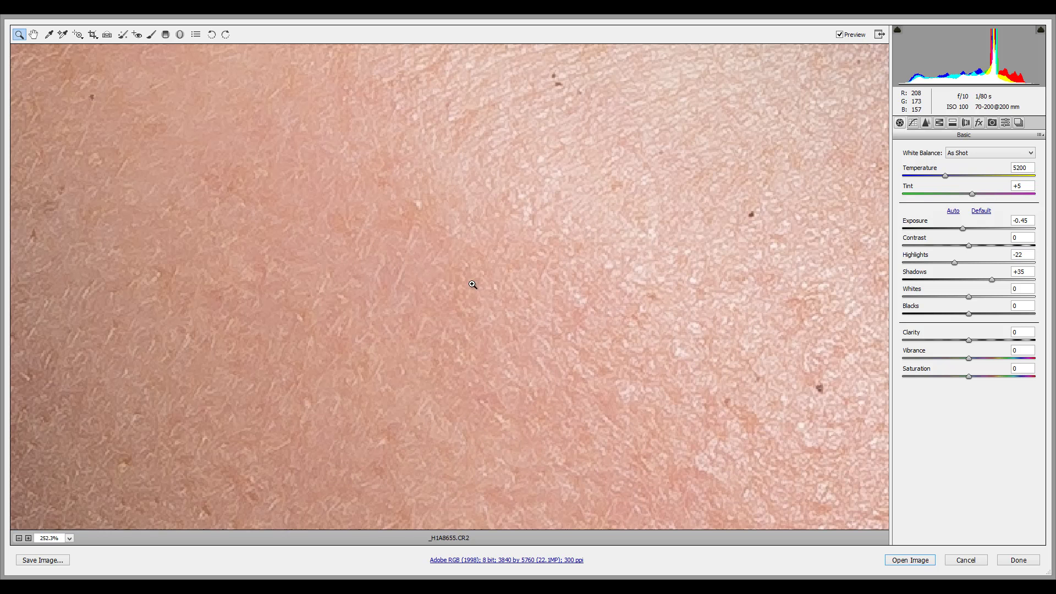
scroll(660, 258, up, 5)
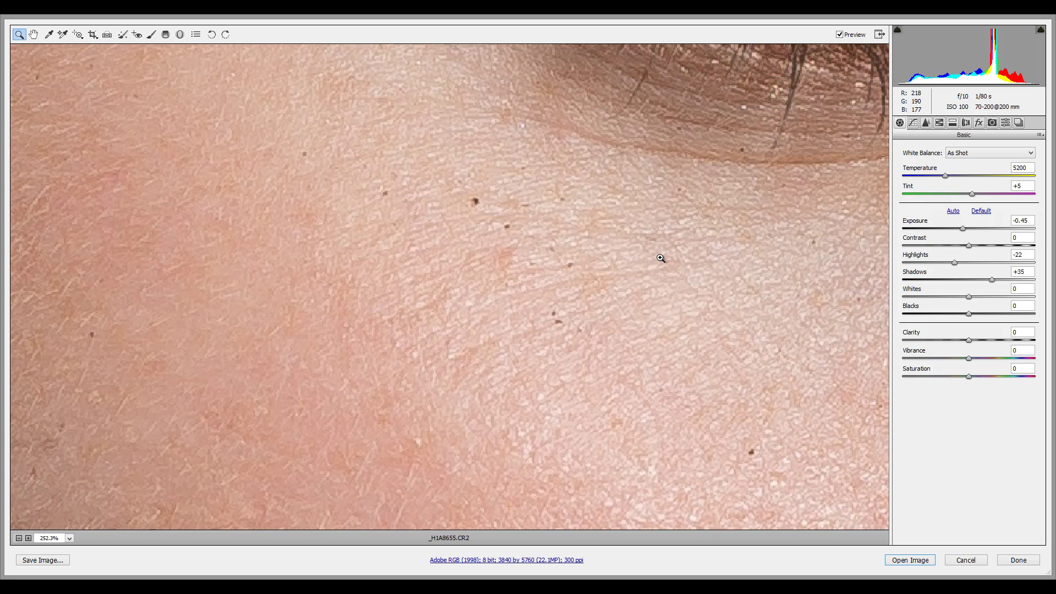
scroll(661, 258, down, 4)
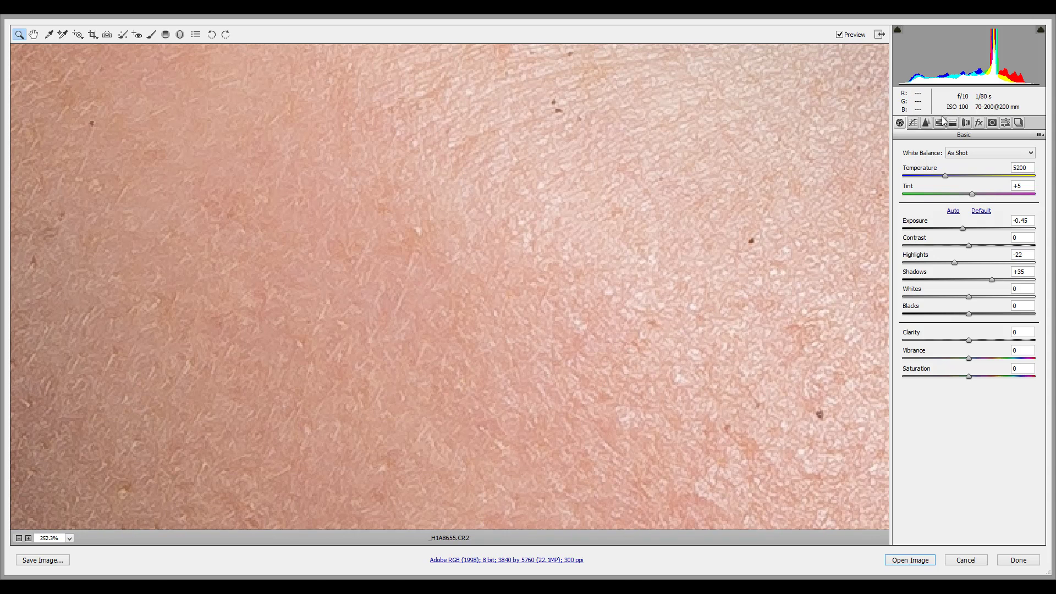
click(926, 122)
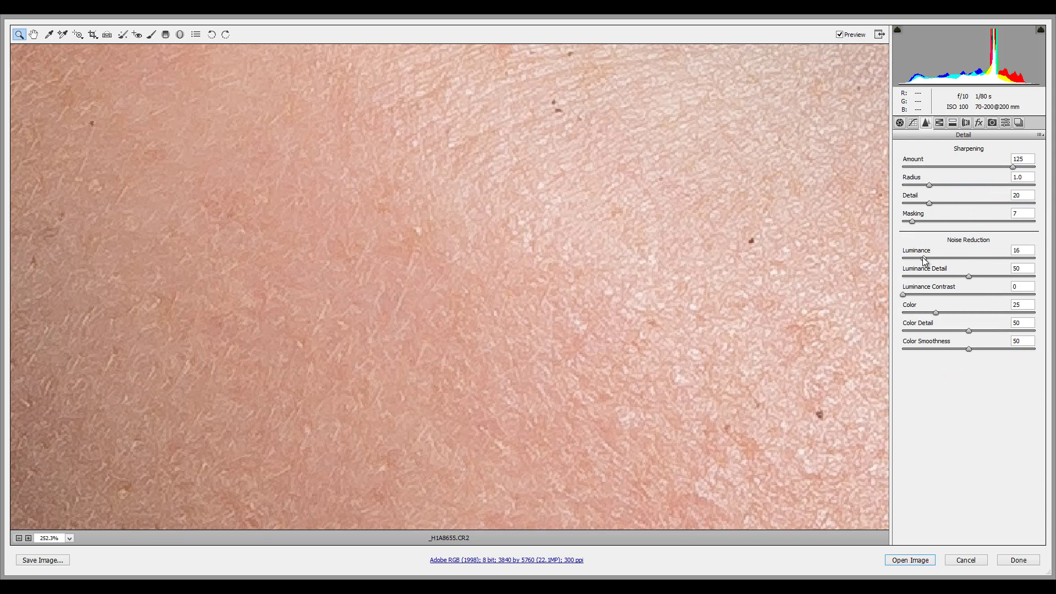
drag(924, 258, 1009, 259)
drag(925, 256, 926, 257)
drag(903, 296, 907, 295)
Step: Set the sharpening to Masking 15, Detail 17 and Amount 113, then show the whole photo
drag(924, 225, 926, 202)
click(1012, 166)
drag(1004, 169, 1004, 170)
right_click(448, 196)
click(487, 138)
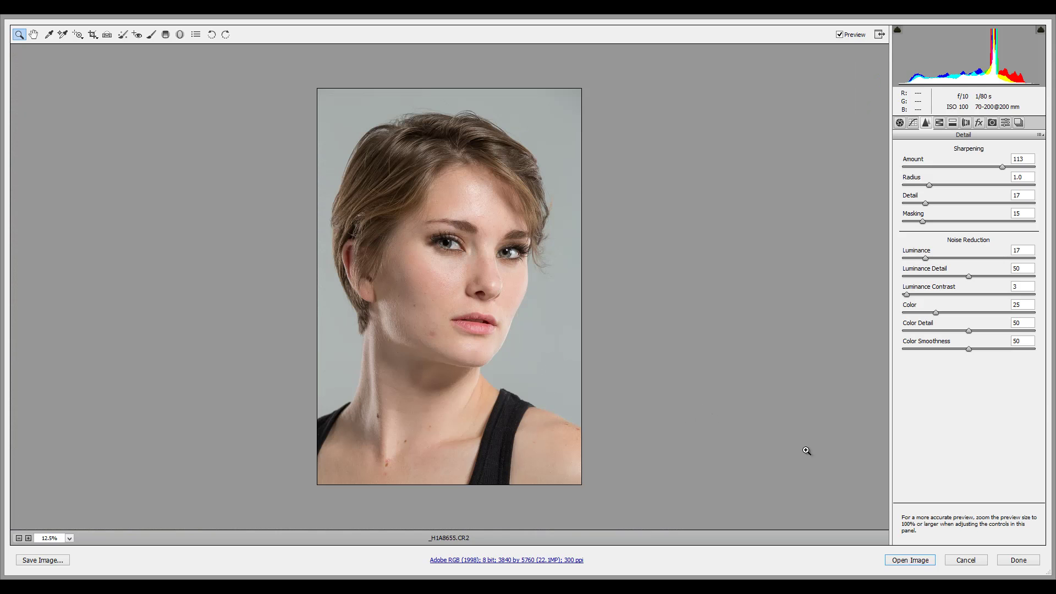
Step: Open the developed raw portrait in Photoshop as an image
key(alt)
key(shift)
click(904, 561)
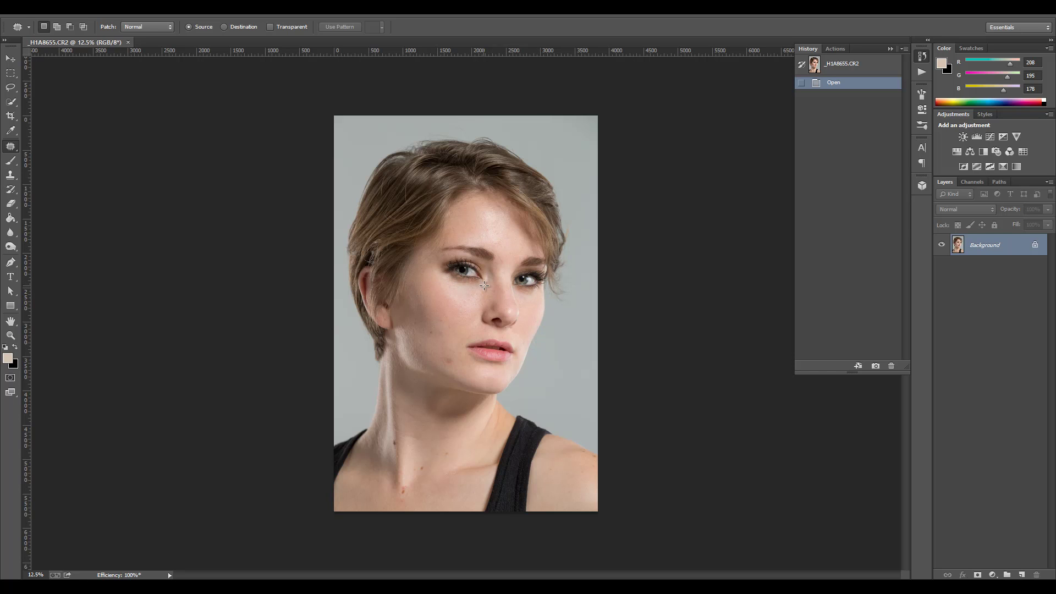
Step: Select the Move tool and examine the skin around the eyes, nose and cheeks at close range
click(11, 58)
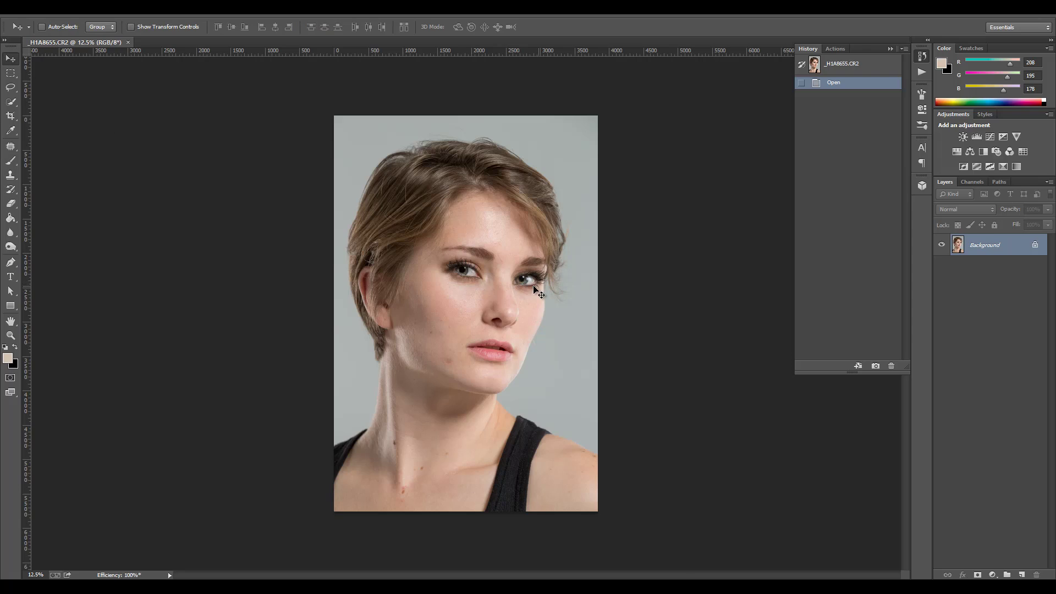
scroll(516, 288, up, 6)
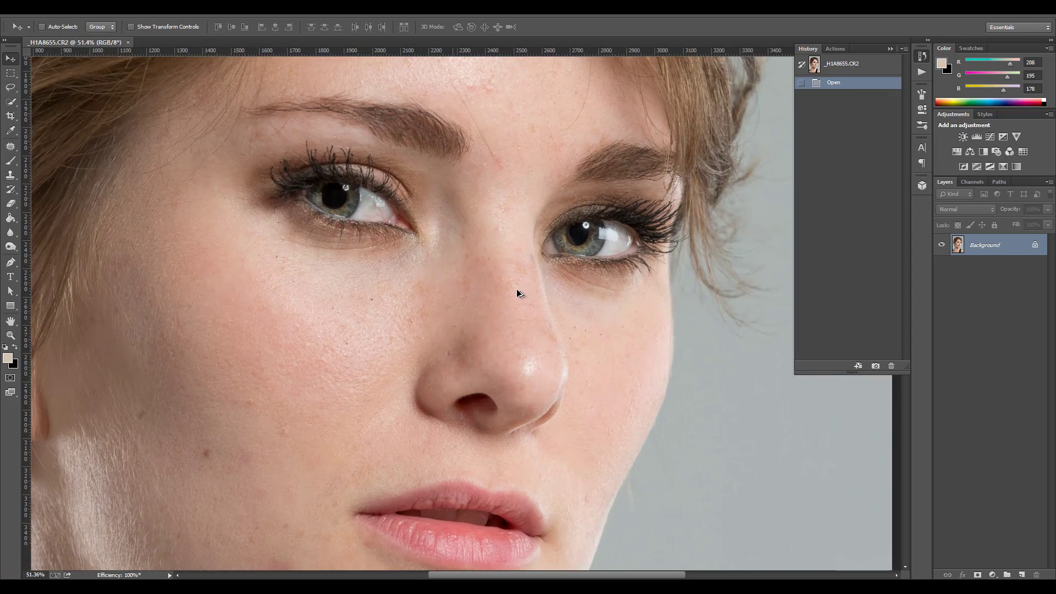
scroll(516, 289, down, 3)
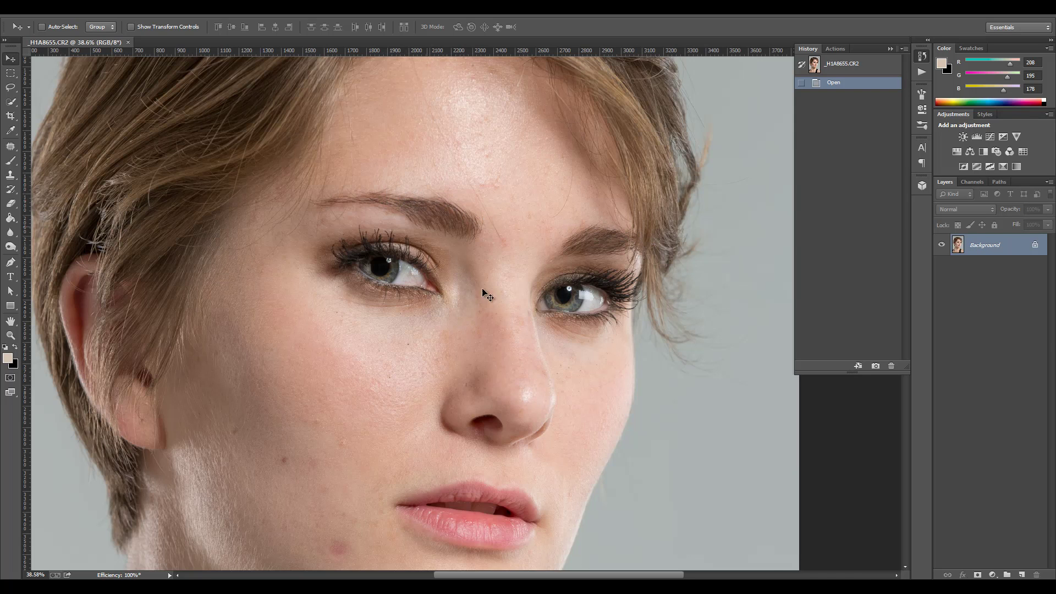
scroll(489, 297, down, 3)
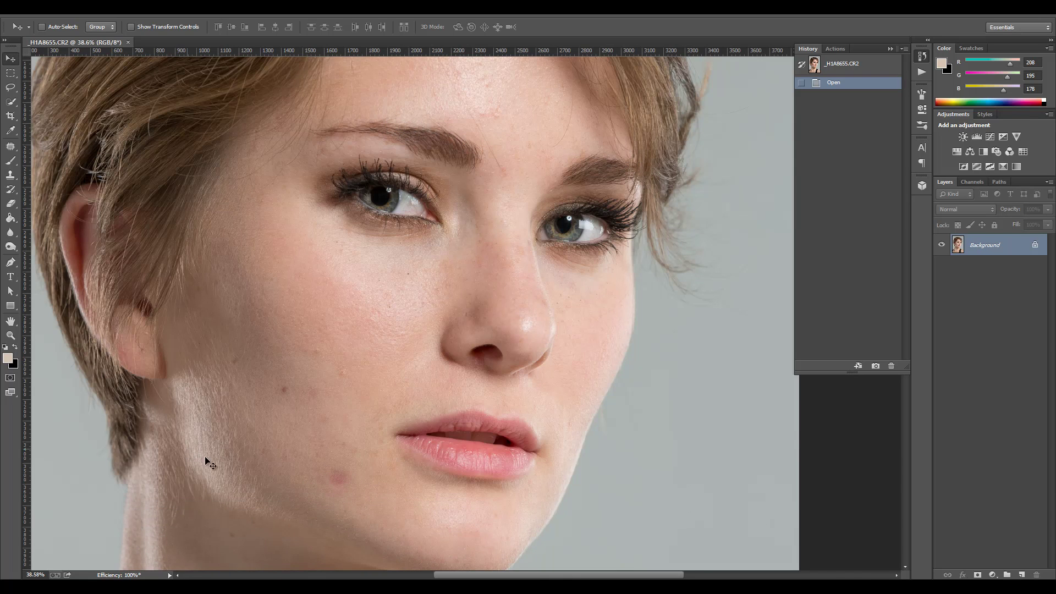
scroll(449, 313, up, 3)
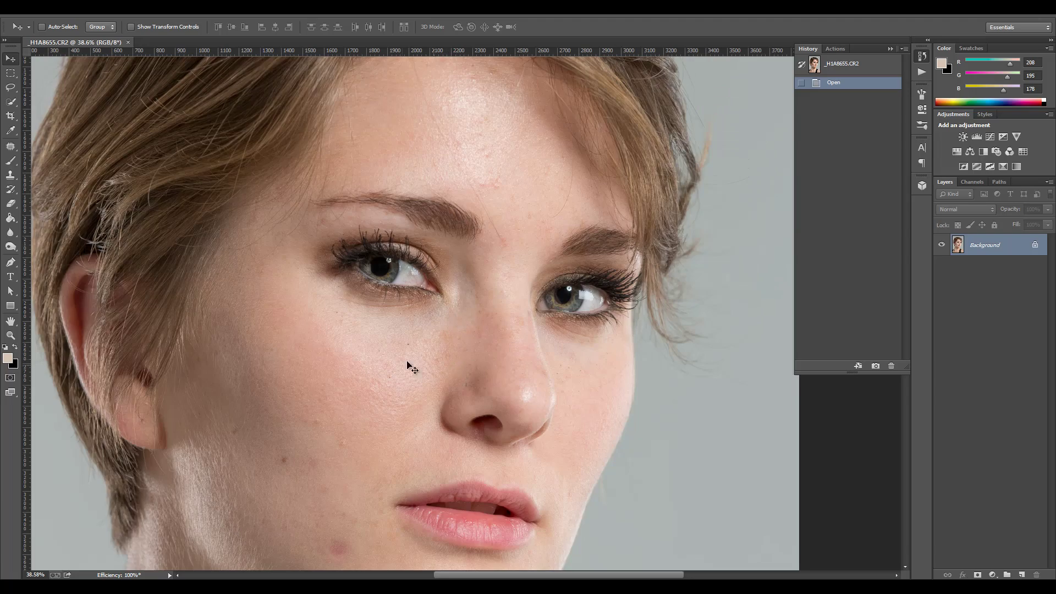
scroll(383, 343, up, 5)
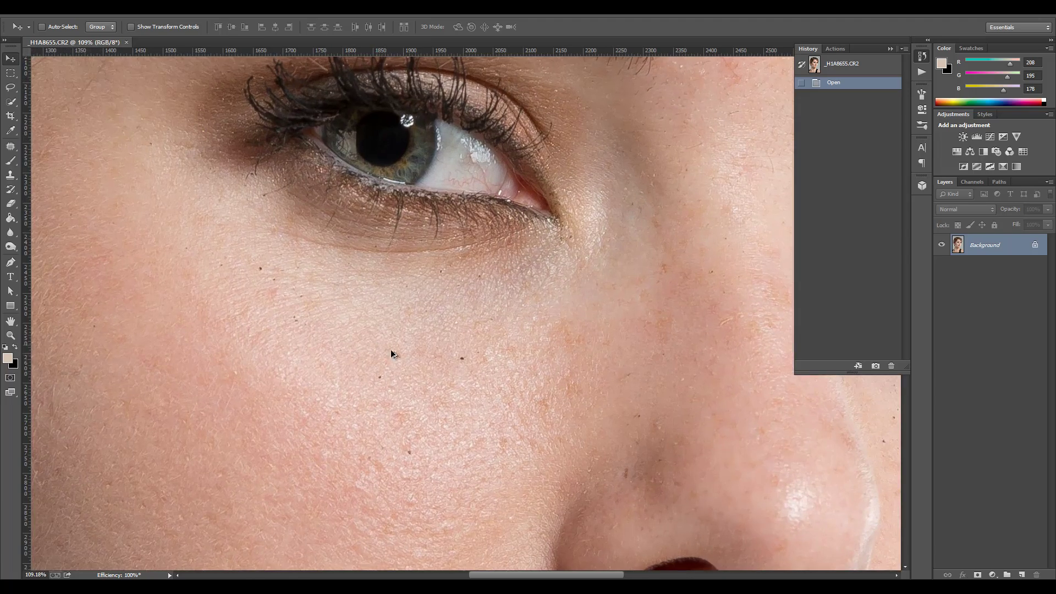
scroll(531, 373, down, 5)
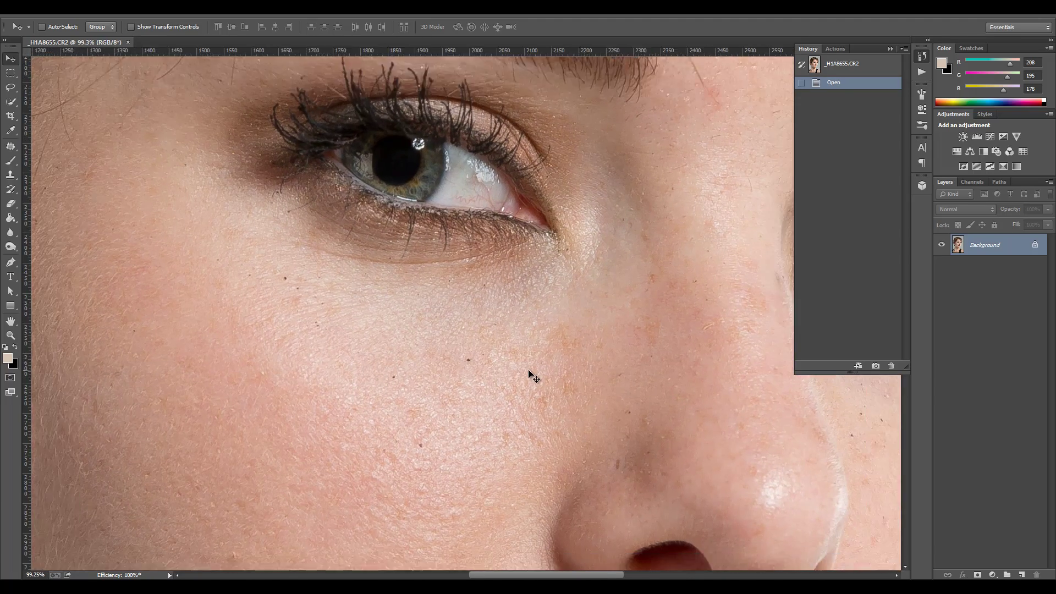
Step: Select the Patch Tool for retouching the skin of the face
scroll(682, 259, down, 2)
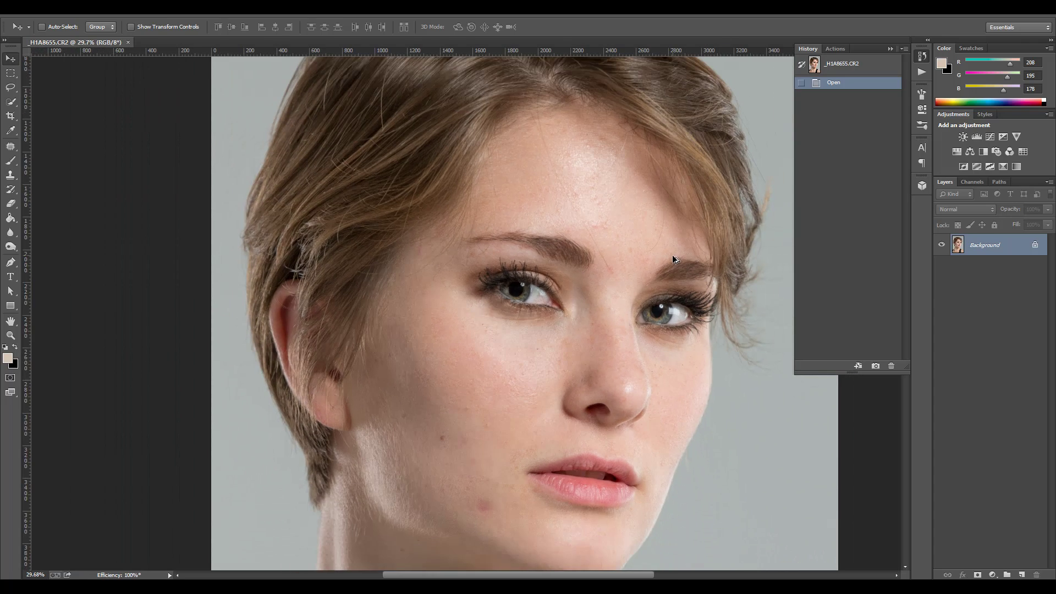
scroll(632, 252, up, 3)
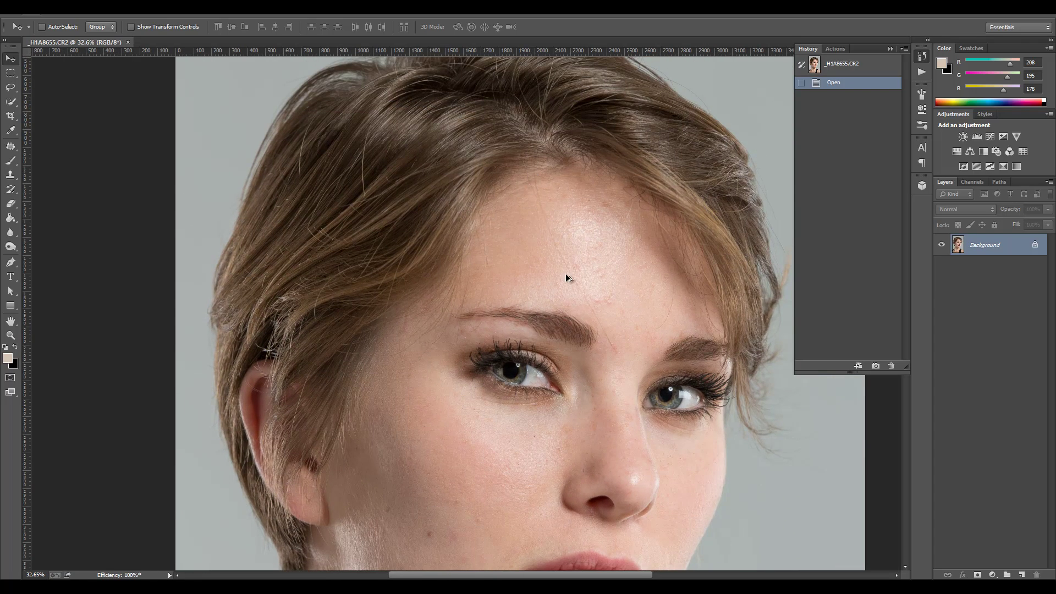
scroll(591, 317, up, 3)
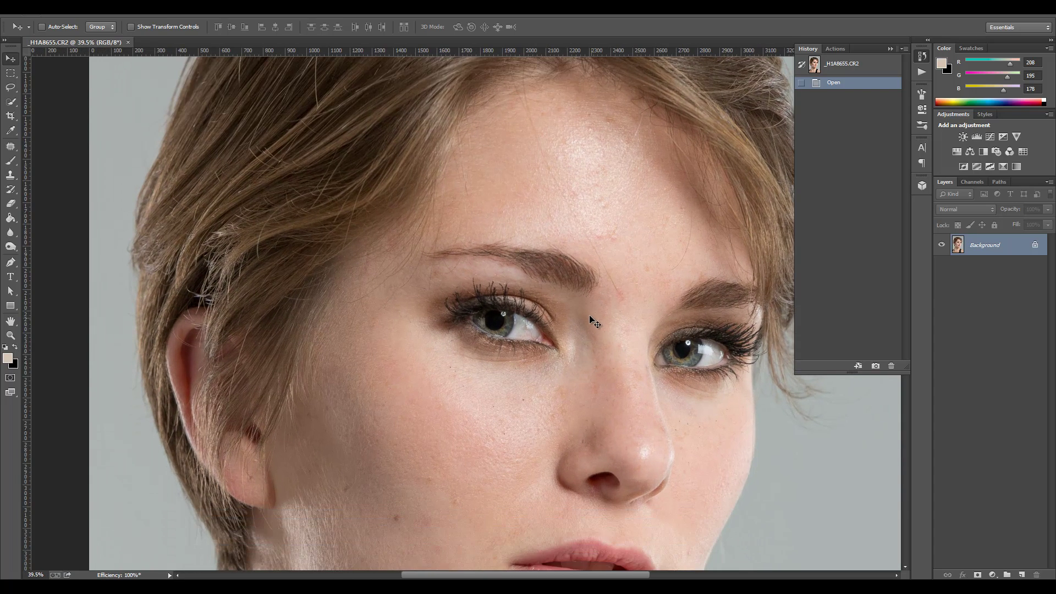
click(7, 152)
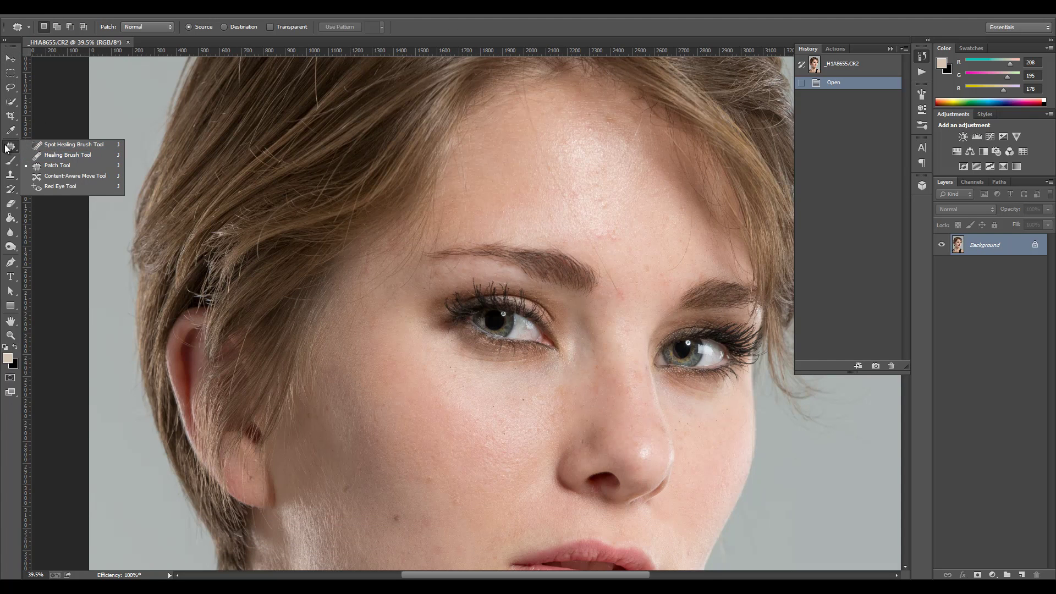
click(57, 165)
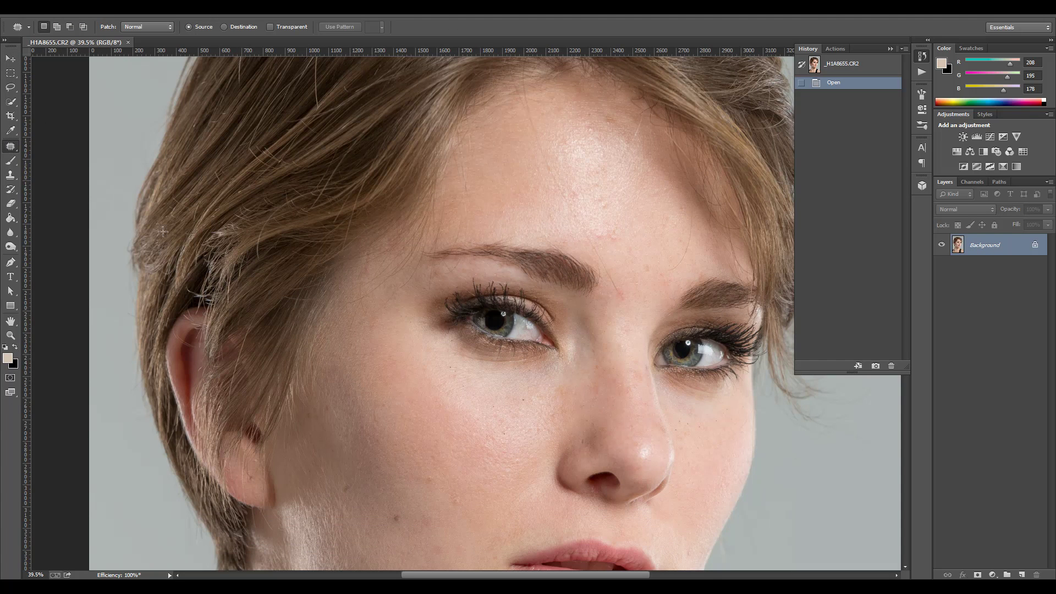
Step: Add a new empty layer above the Background and select the Healing Brush Tool
click(1020, 574)
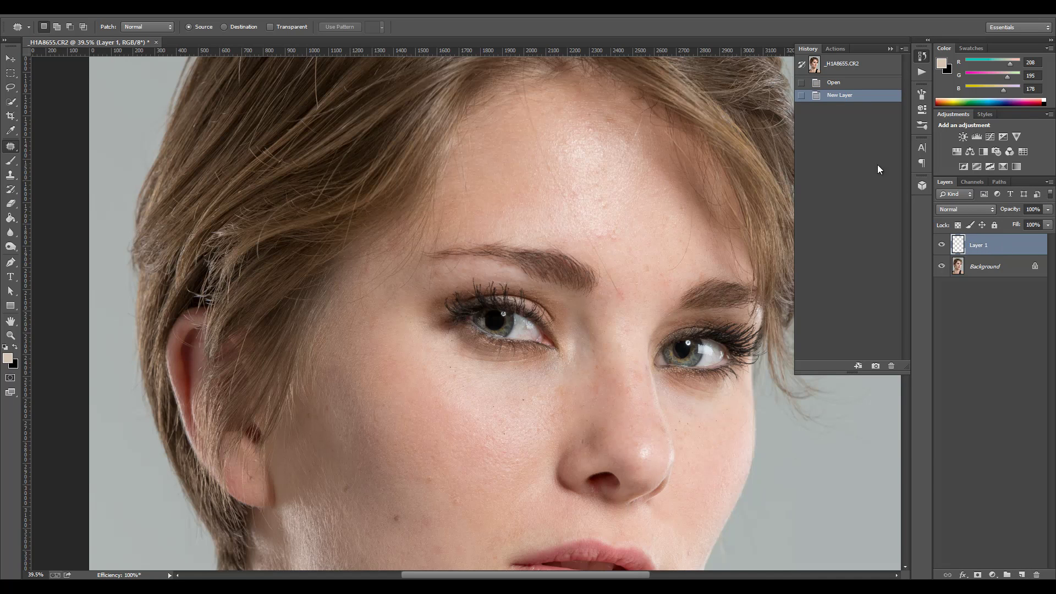
right_click(11, 147)
click(53, 156)
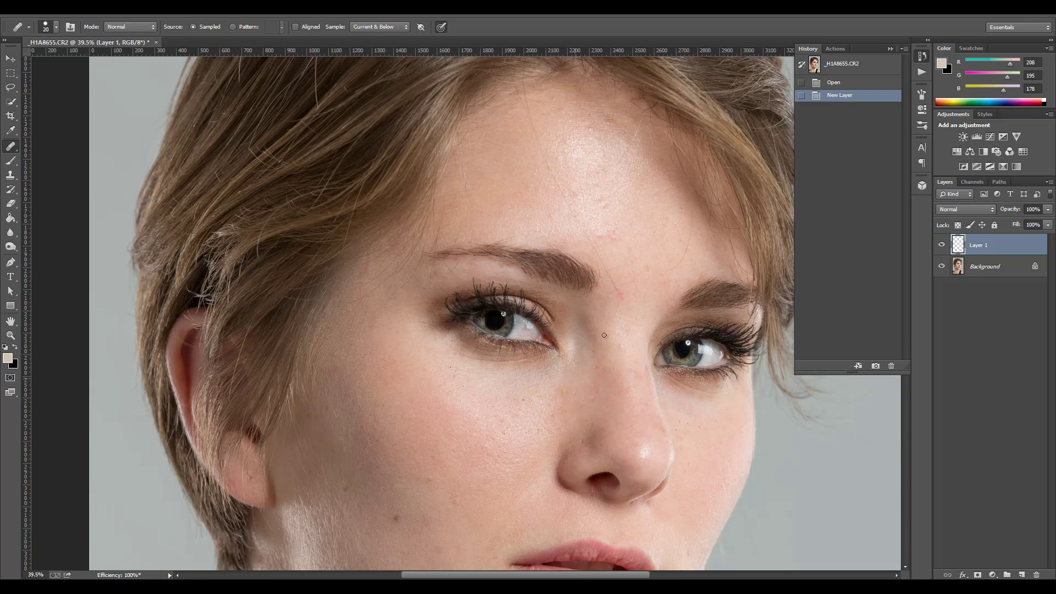
Step: Sample clean forehead skin, then heal the red spots and the fine stray hair between the eyebrows
scroll(647, 235, up, 5)
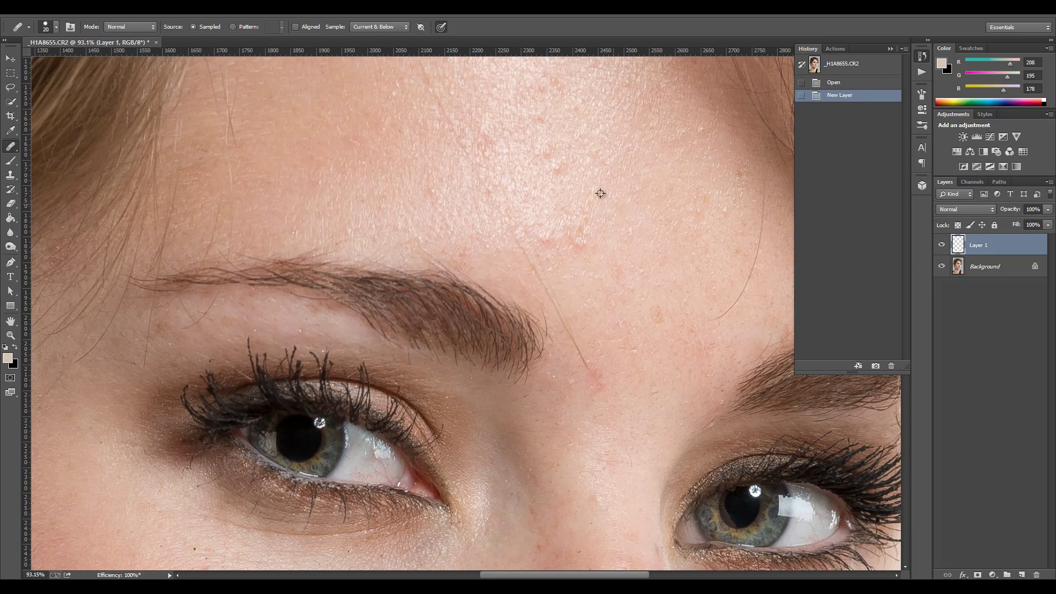
alt+click(596, 219)
click(626, 253)
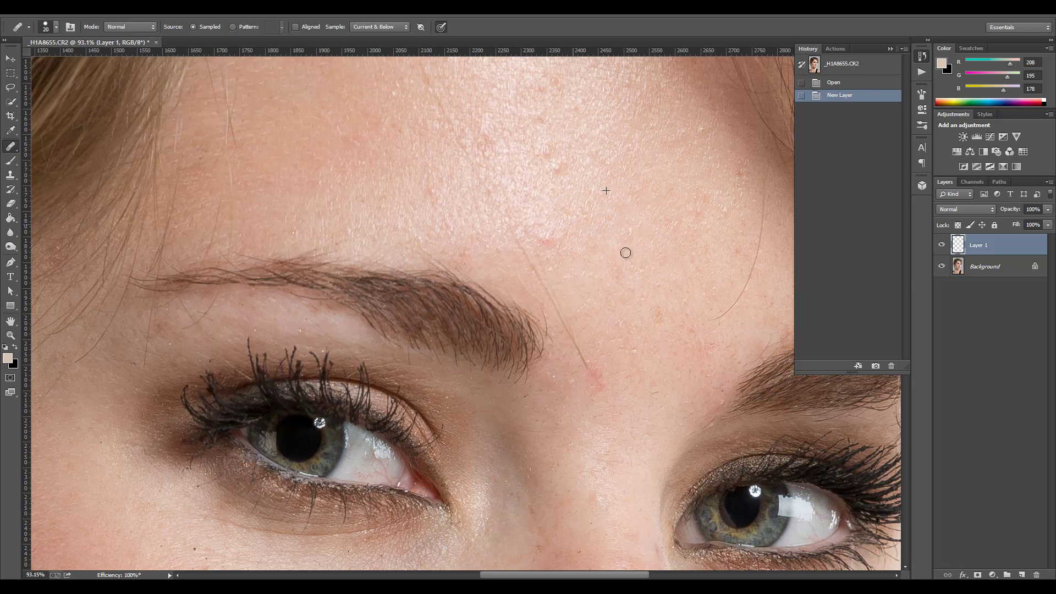
click(546, 240)
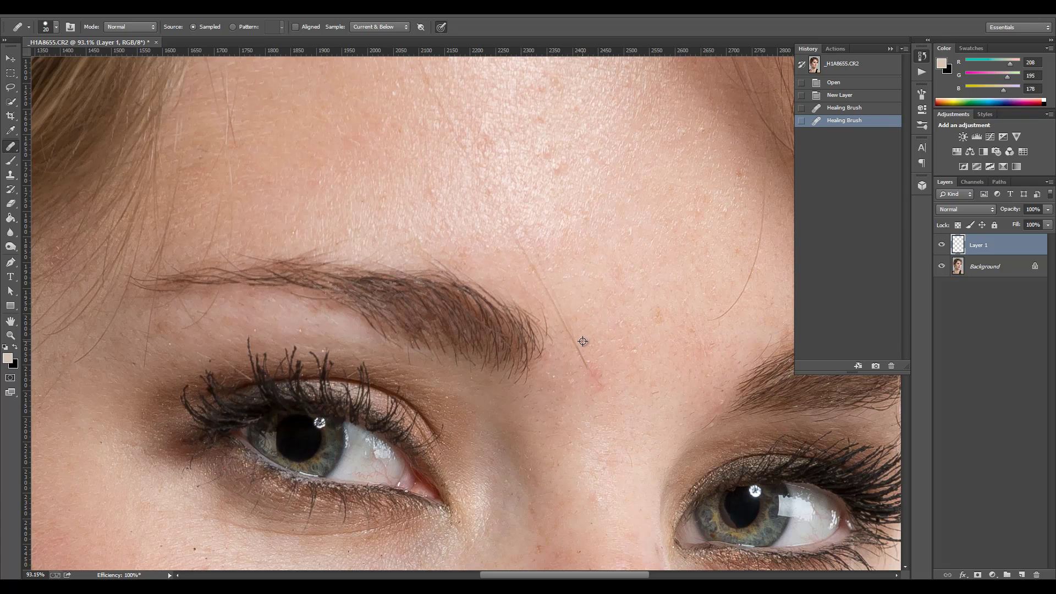
mouse_move(576, 344)
mouse_down()
mouse_move(589, 365)
mouse_move(530, 243)
mouse_move(561, 325)
mouse_move(615, 332)
mouse_move(542, 289)
mouse_up()
Step: Heal the remaining mark above the inner eyebrow and the lower part of the stray hair in mid-forehead
scroll(545, 259, up, 3)
scroll(543, 261, up, 1)
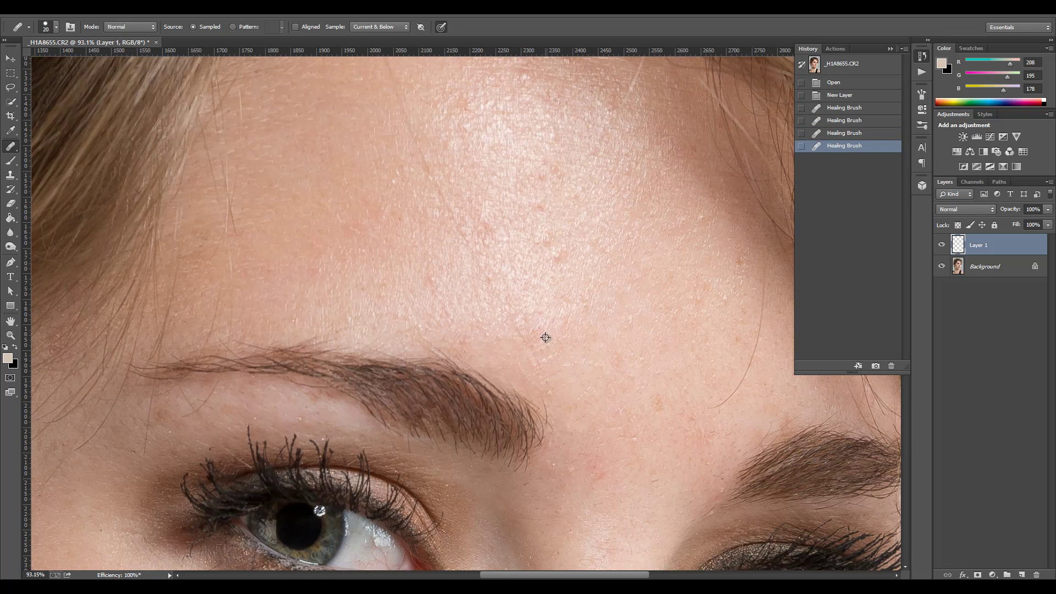
alt+click(536, 344)
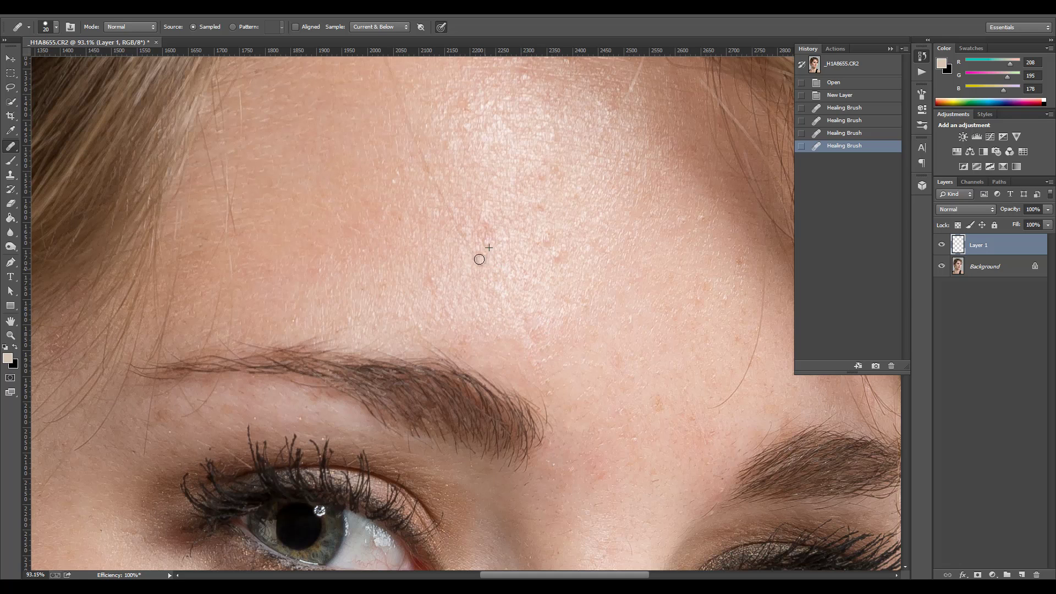
mouse_move(449, 206)
mouse_down()
mouse_move(423, 161)
mouse_move(468, 150)
mouse_up()
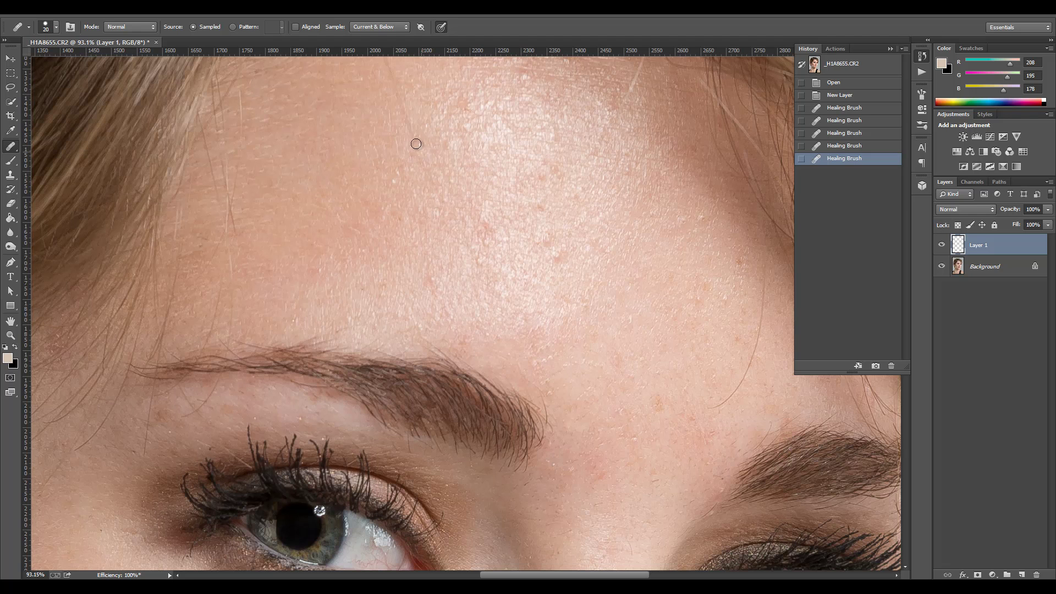
Step: Sample nearby skin and heal the rest of the stray forehead hair all the way up to the hairline
mouse_move(415, 143)
mouse_down()
mouse_move(396, 89)
mouse_move(473, 286)
mouse_up()
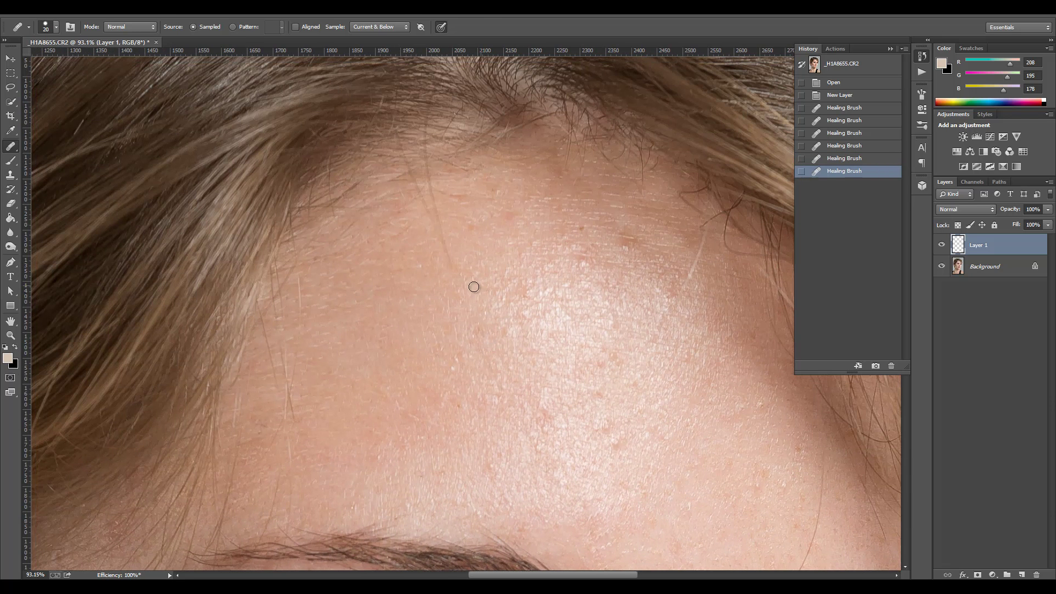
alt+click(467, 271)
click(450, 198)
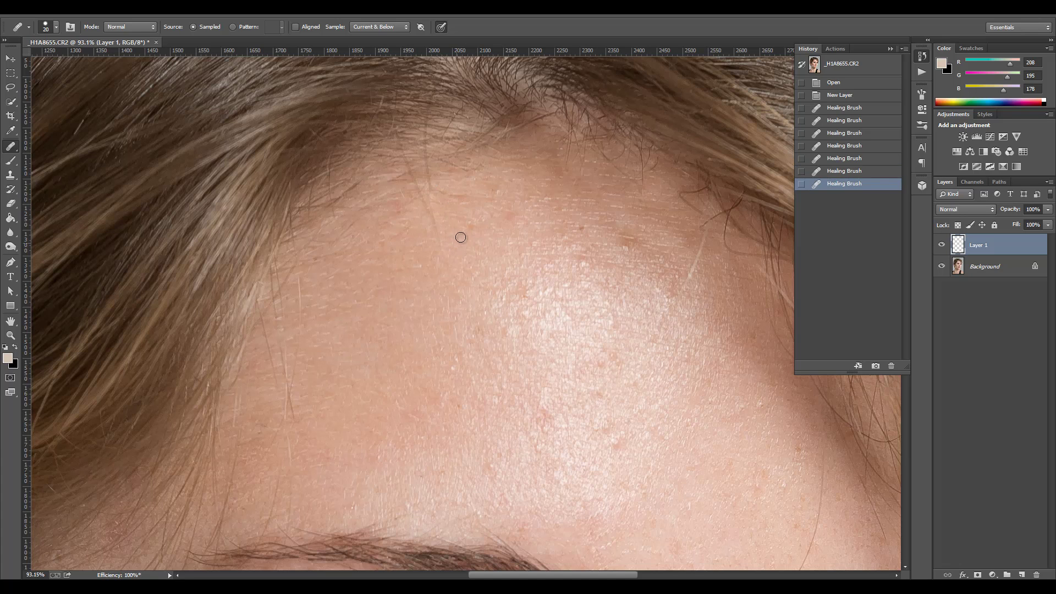
click(427, 214)
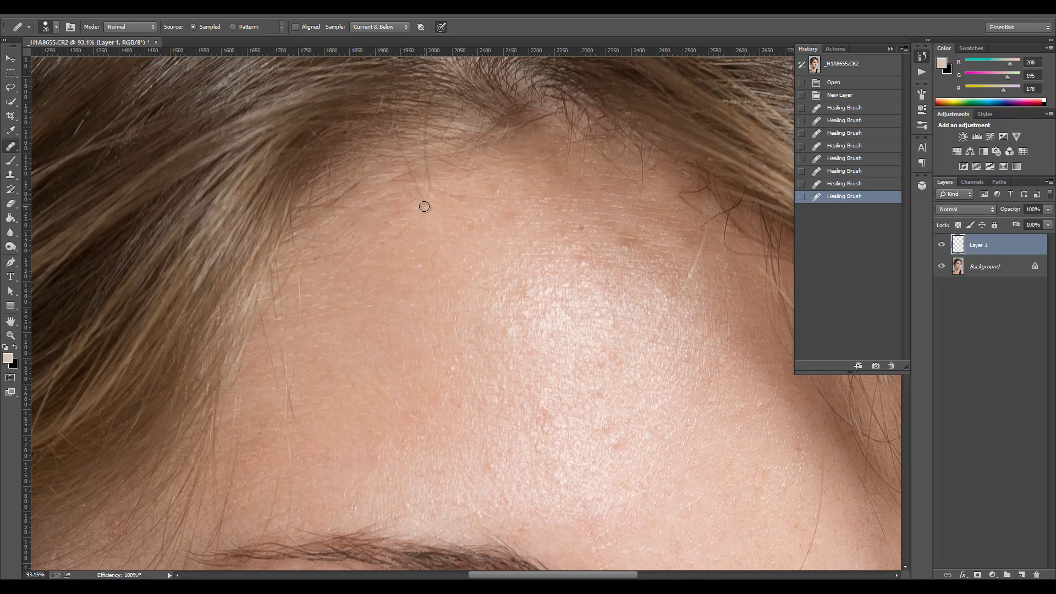
click(429, 197)
click(424, 193)
click(416, 183)
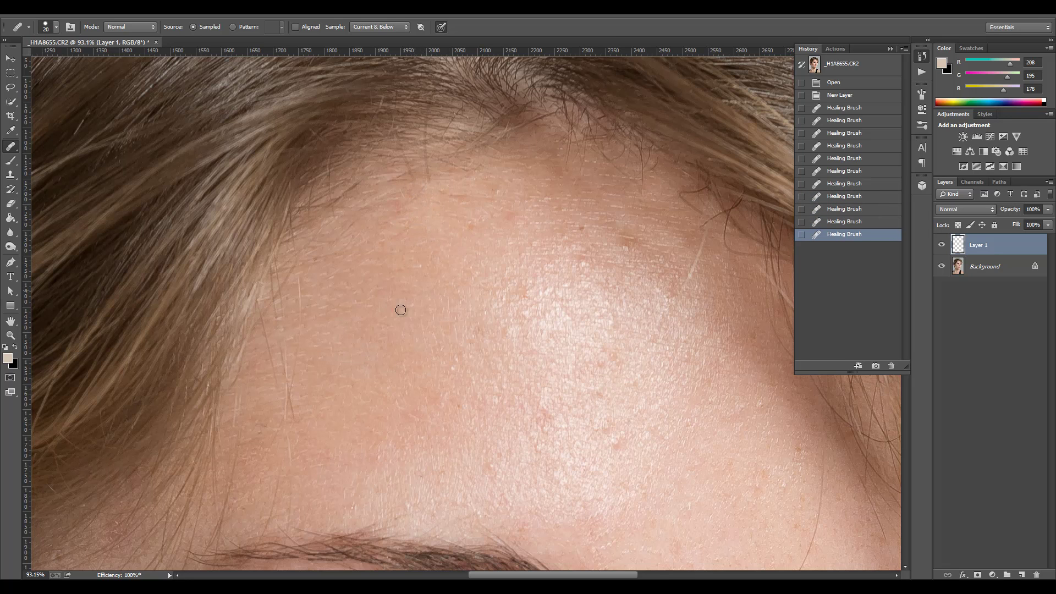
Step: Heal the short light hair strand on the upper forehead beside the shaded hairline
scroll(352, 365, down, 3)
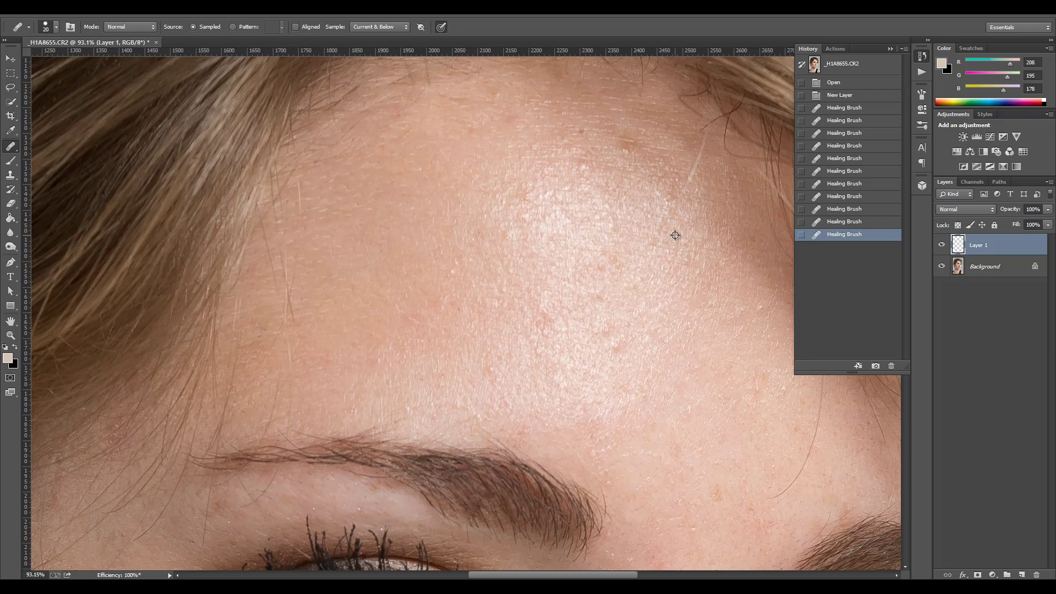
click(694, 180)
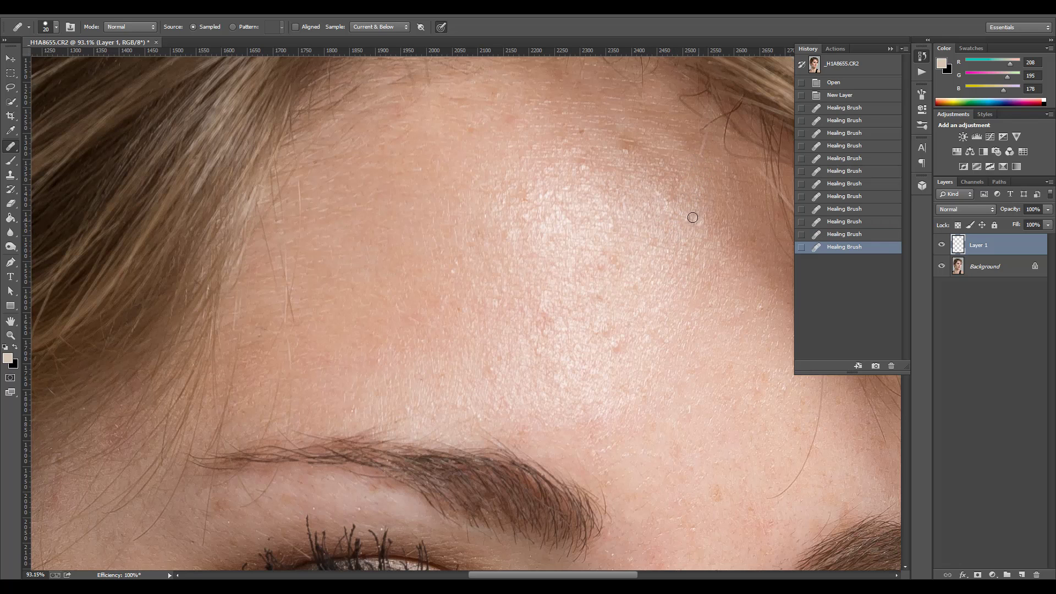
click(704, 145)
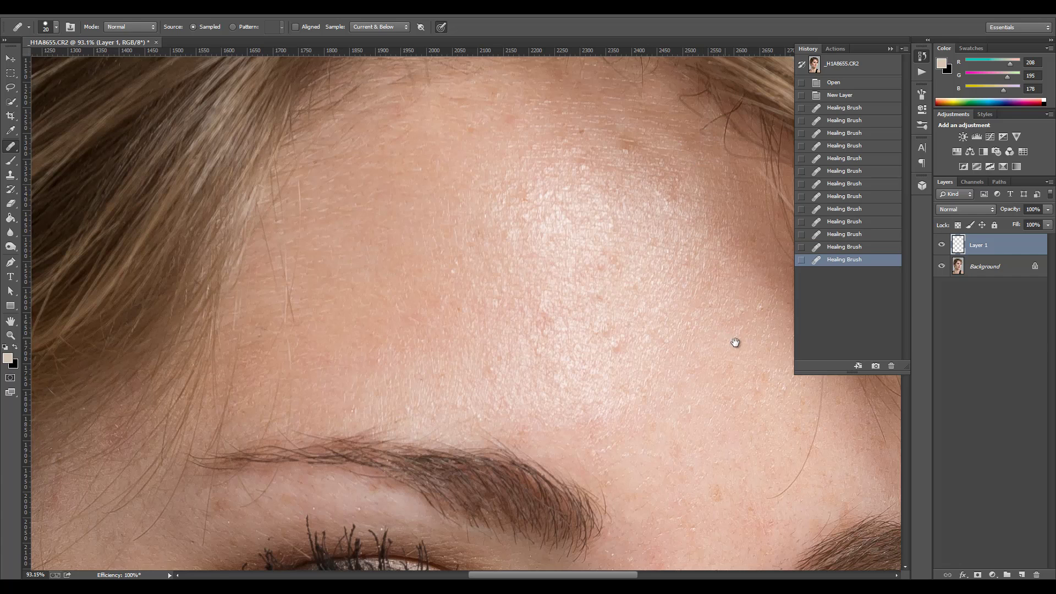
Step: Heal the long curved stray hair above the far eyebrow and the small brown spots beside it
drag(735, 342, 413, 262)
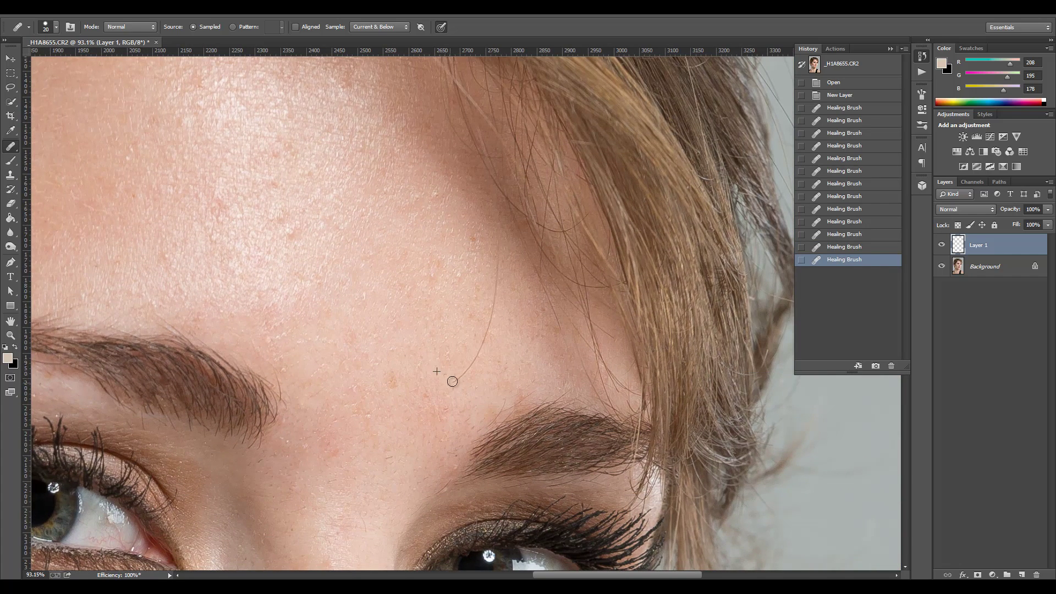
mouse_move(452, 381)
mouse_down()
mouse_move(490, 321)
mouse_move(499, 225)
mouse_up()
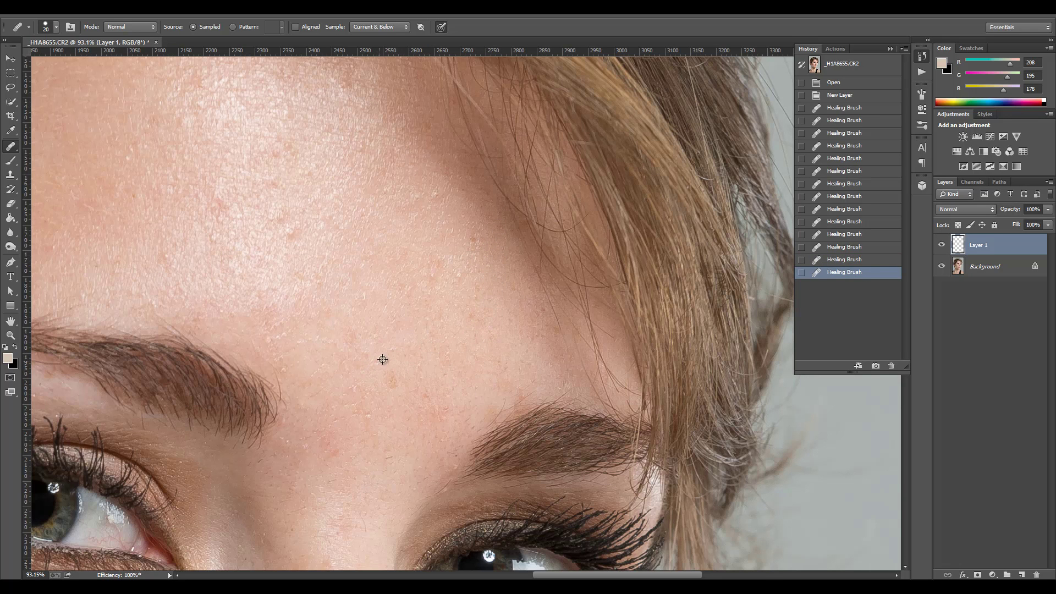
click(391, 371)
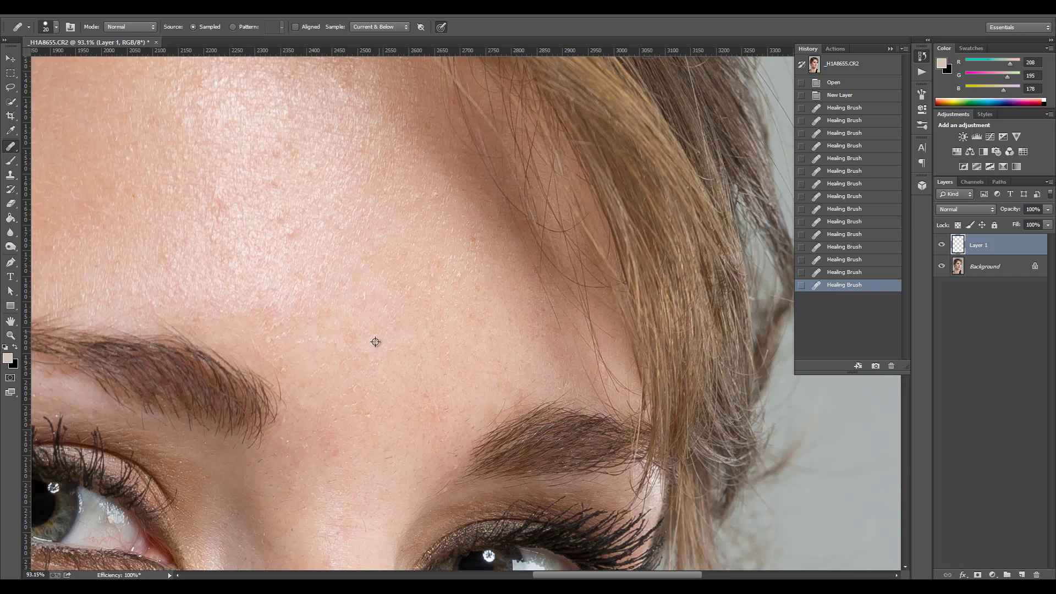
click(365, 356)
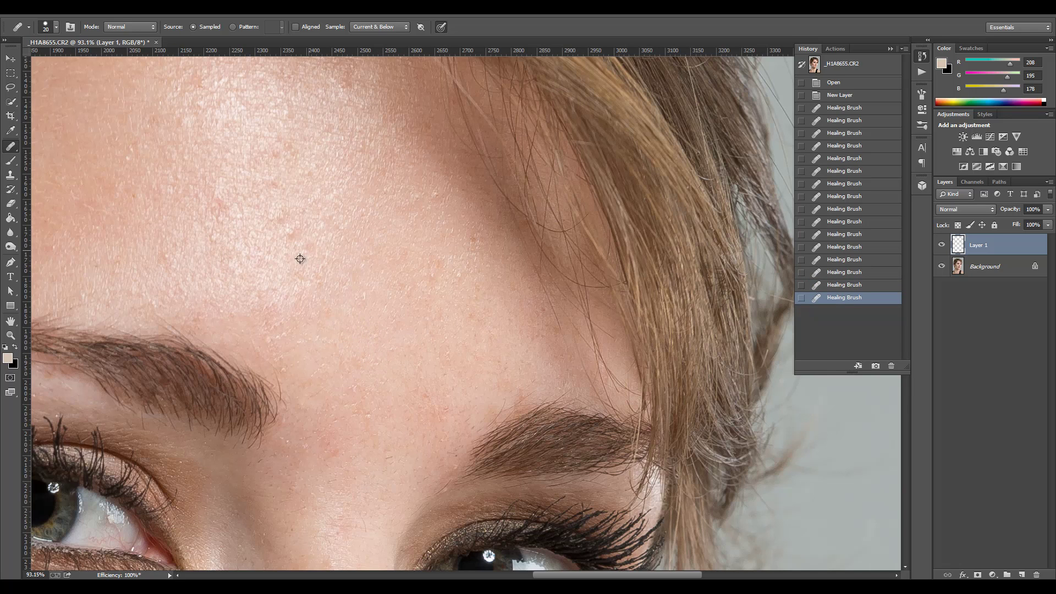
Step: Heal the small red blemishes across the bright centre of the forehead
mouse_move(295, 234)
mouse_down()
mouse_move(272, 215)
mouse_move(294, 218)
mouse_up()
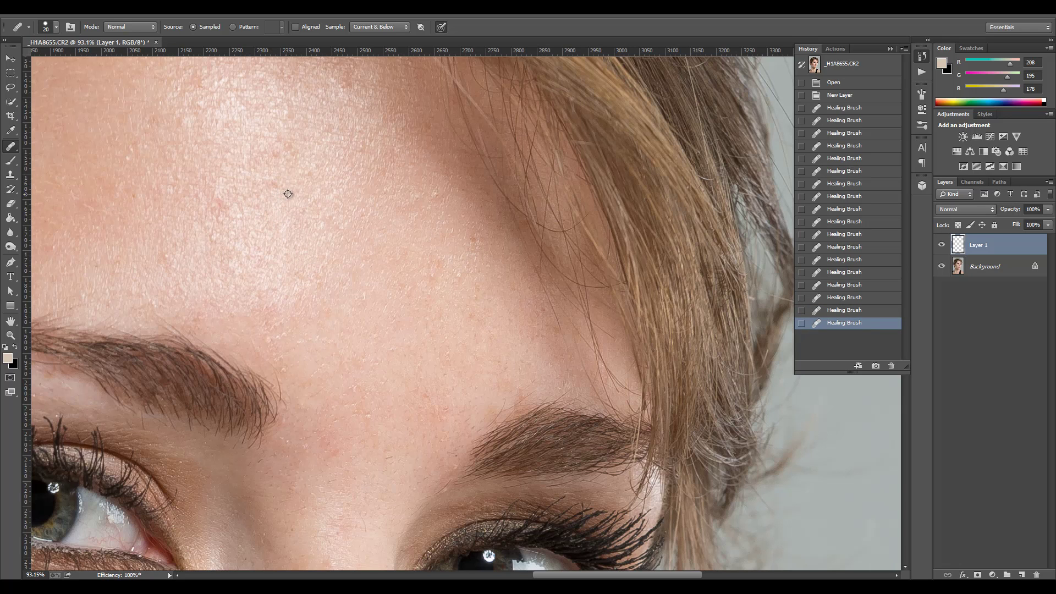
drag(270, 188, 277, 190)
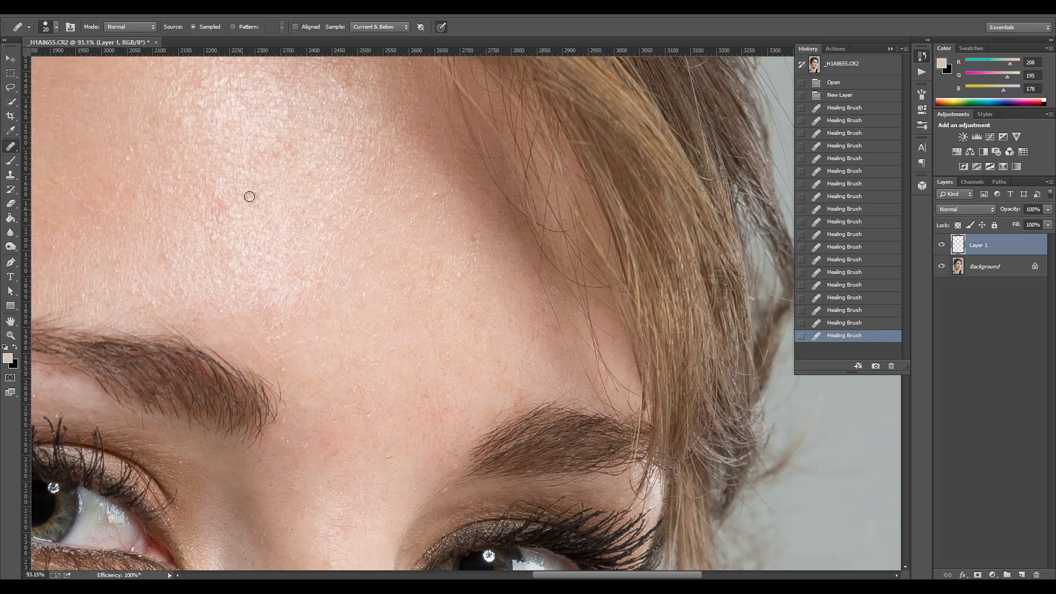
click(226, 210)
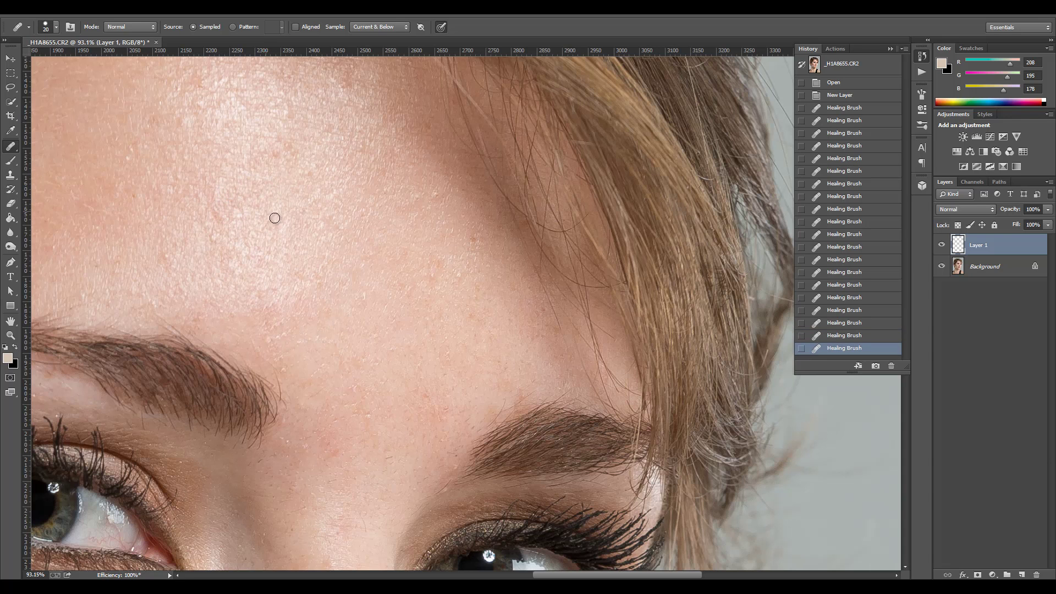
click(228, 221)
click(216, 209)
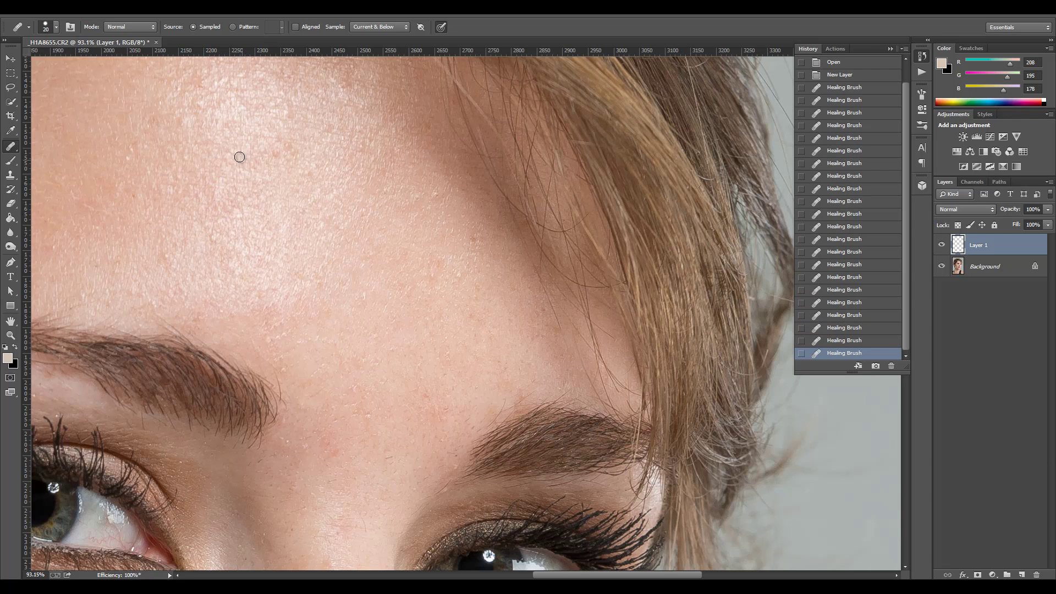
Step: Heal the blemish and brown spot on the upper forehead below the hairline, sampling fresh skin for each
mouse_move(252, 200)
mouse_down()
mouse_move(296, 251)
mouse_move(292, 283)
mouse_up()
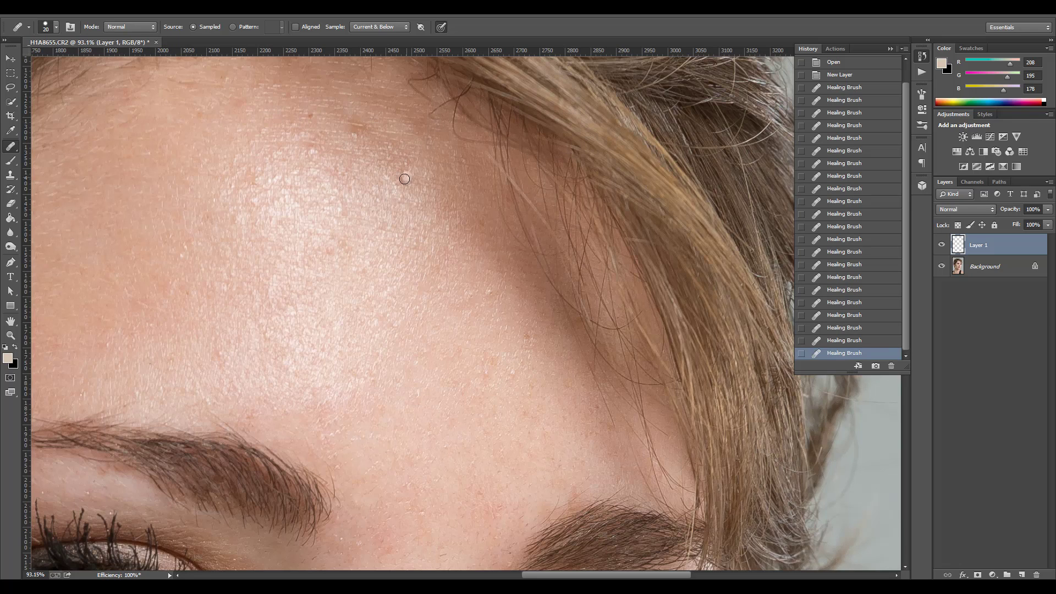
alt+click(318, 178)
click(320, 153)
alt+click(338, 137)
click(358, 140)
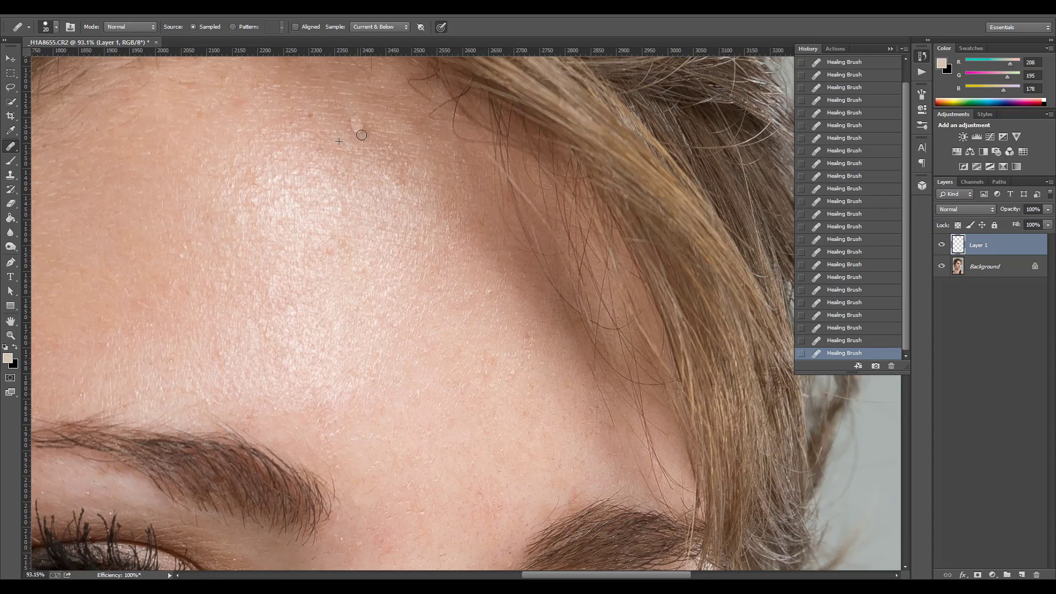
Step: Heal the dark specks on the cheek below the near eye with a 15-pixel healing brush
drag(403, 417, 512, 205)
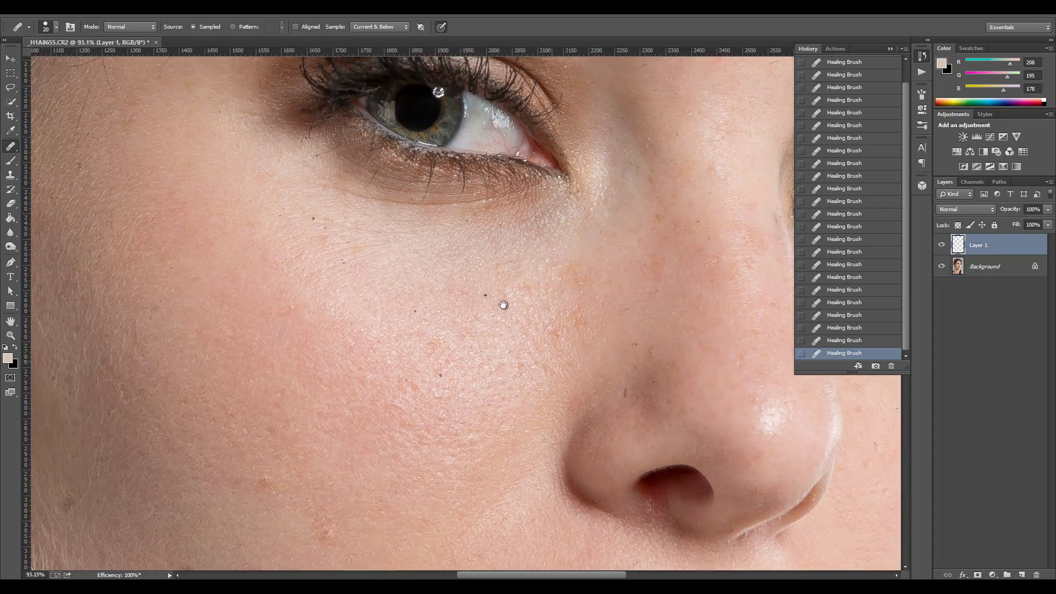
drag(503, 304, 521, 250)
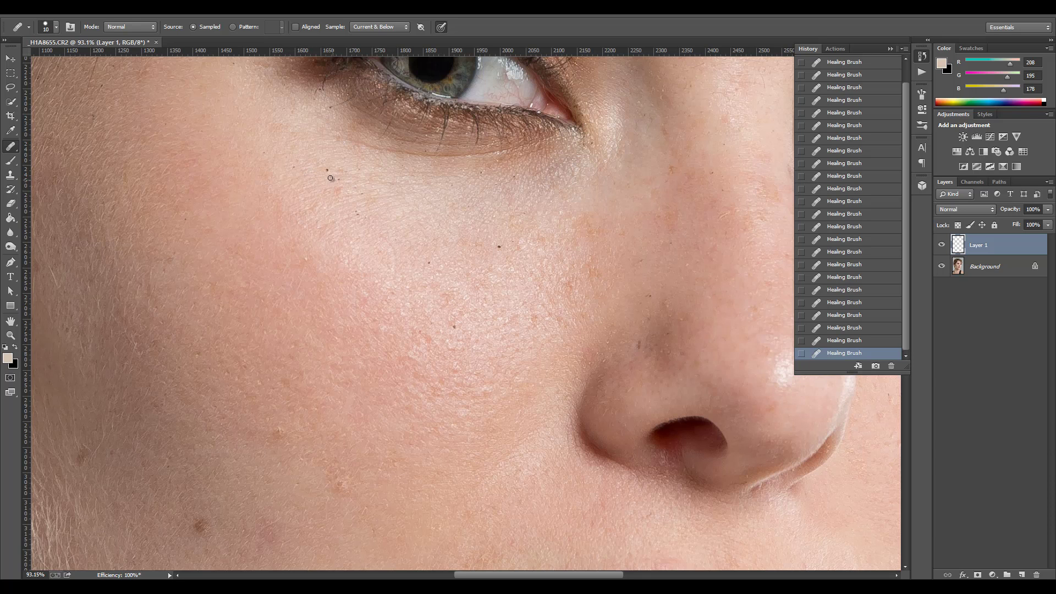
scroll(329, 175, up, 3)
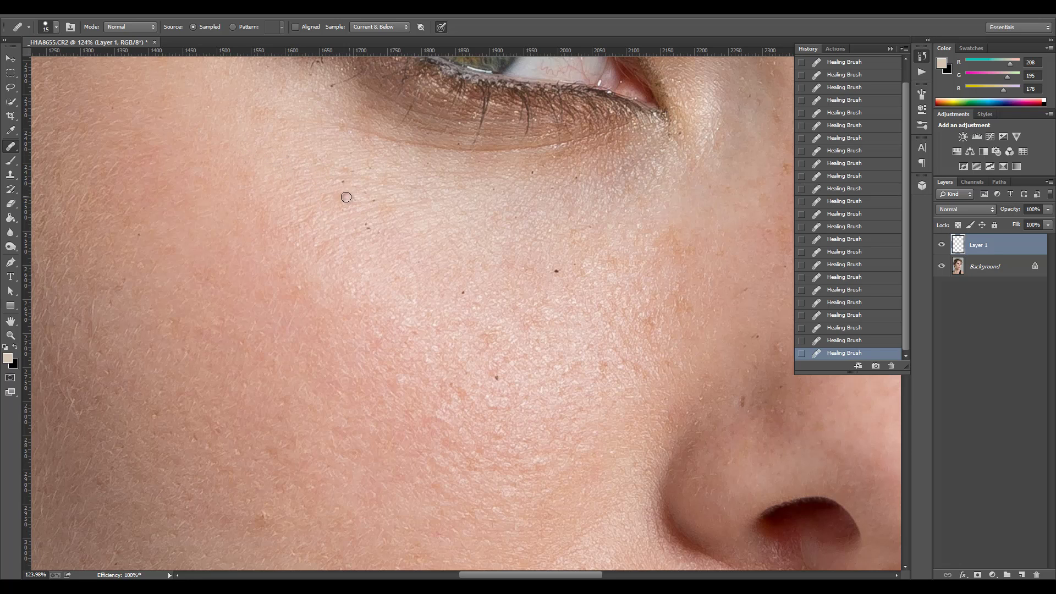
click(368, 226)
click(497, 379)
click(555, 269)
click(593, 241)
Step: Heal the small brown specks on the bridge of the nose and the dark specks above the near nostril
mouse_move(696, 295)
mouse_down()
mouse_move(307, 280)
mouse_move(338, 344)
mouse_up()
drag(409, 262, 414, 276)
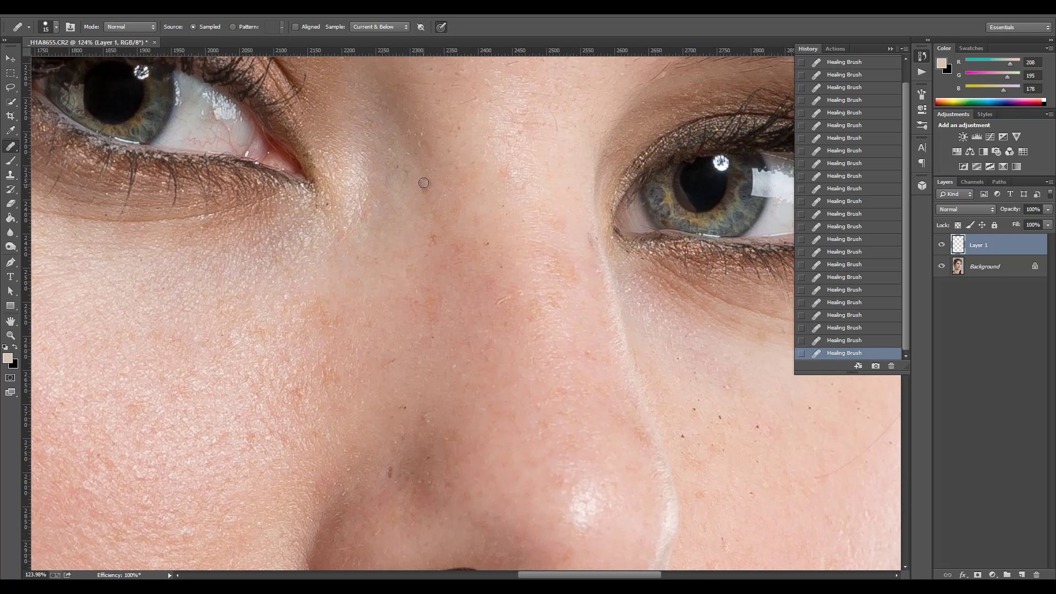
drag(417, 223, 432, 246)
click(486, 244)
drag(529, 384, 572, 258)
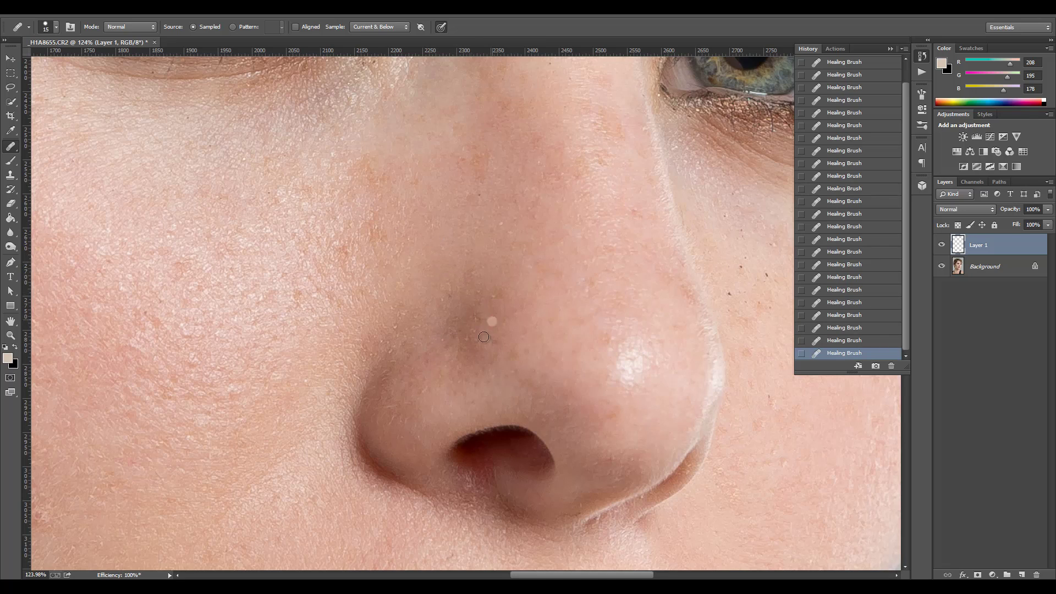
drag(484, 337, 601, 308)
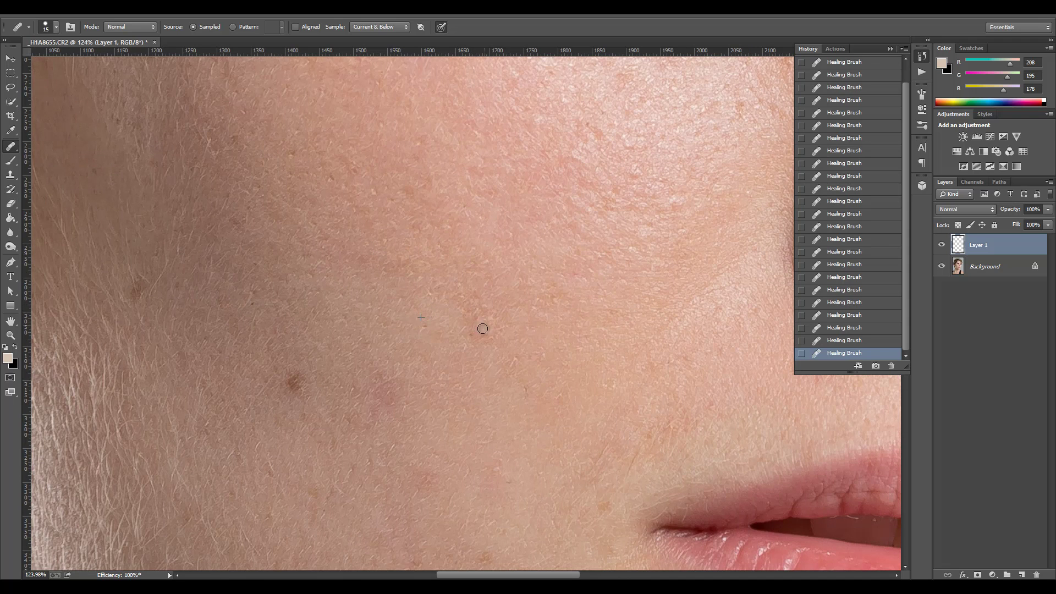
Step: Heal the large red blemish on the lower near cheek, sampling clean skin around it
click(295, 382)
drag(466, 440, 373, 248)
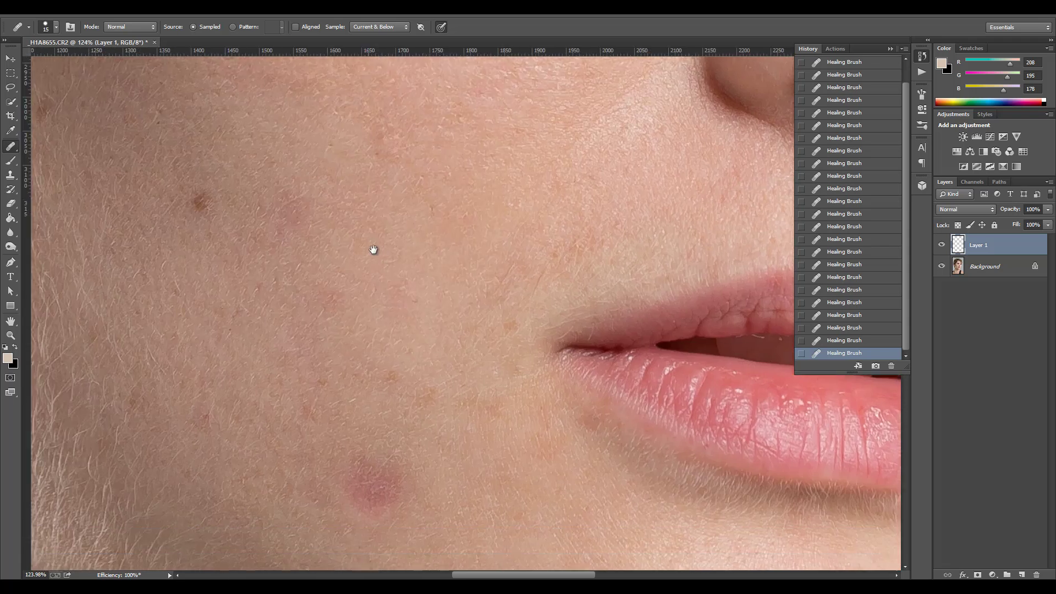
alt+click(371, 423)
mouse_move(399, 452)
mouse_down()
mouse_move(356, 440)
mouse_move(378, 448)
mouse_up()
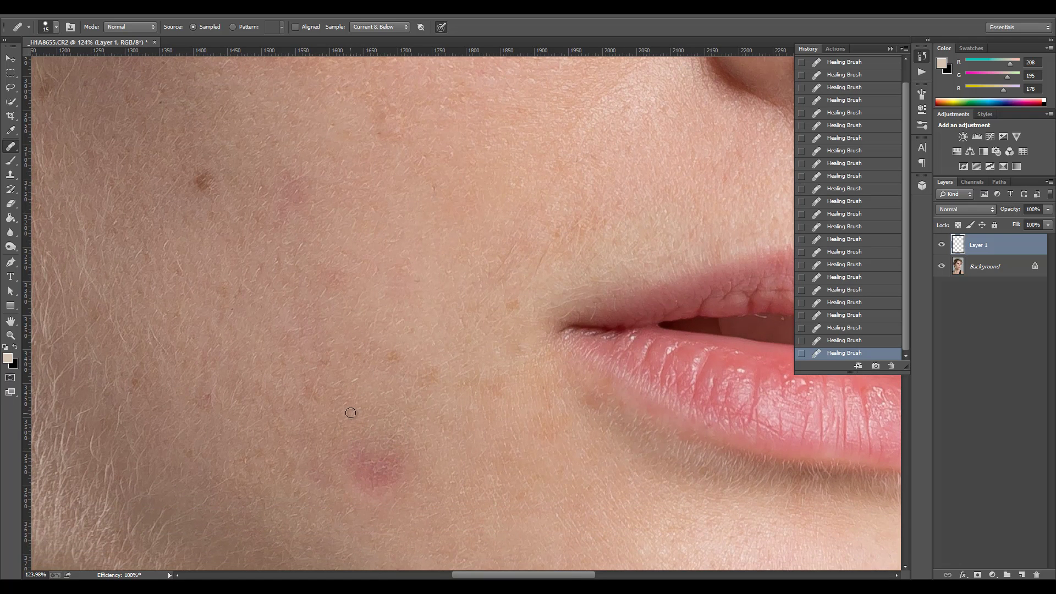
click(362, 463)
mouse_move(351, 465)
mouse_down()
mouse_move(382, 496)
mouse_move(361, 486)
mouse_up()
alt+click(409, 483)
drag(377, 471, 378, 469)
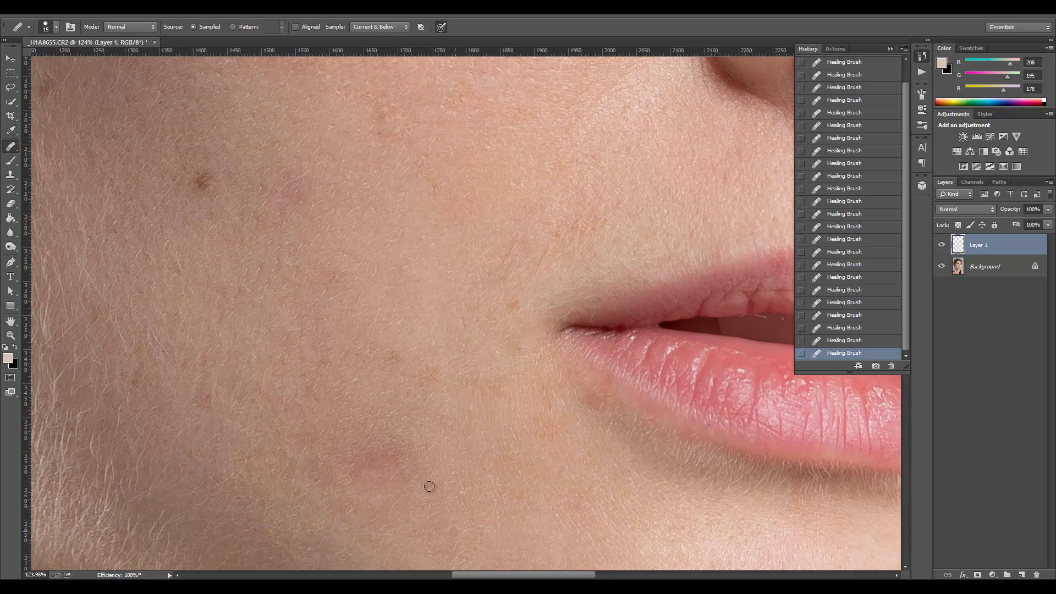
Step: Blend away the remaining redness of the lower-cheek blemish, and toggle the retouch layer's visibility to compare
drag(379, 443, 356, 463)
drag(386, 462, 387, 462)
mouse_move(379, 441)
mouse_down()
mouse_move(374, 474)
mouse_move(353, 478)
mouse_move(378, 486)
mouse_move(404, 464)
mouse_move(376, 480)
mouse_up()
alt+click(426, 451)
mouse_move(397, 434)
mouse_down()
mouse_move(340, 466)
mouse_move(379, 475)
mouse_move(390, 449)
mouse_move(346, 443)
mouse_move(384, 473)
mouse_up()
drag(452, 446, 410, 443)
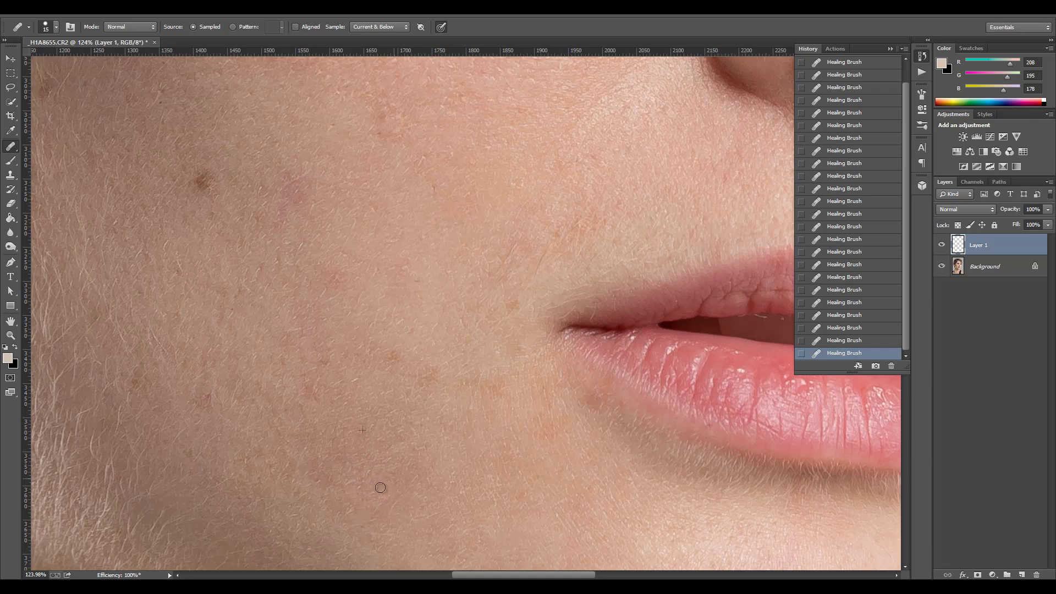
scroll(429, 351, down, 8)
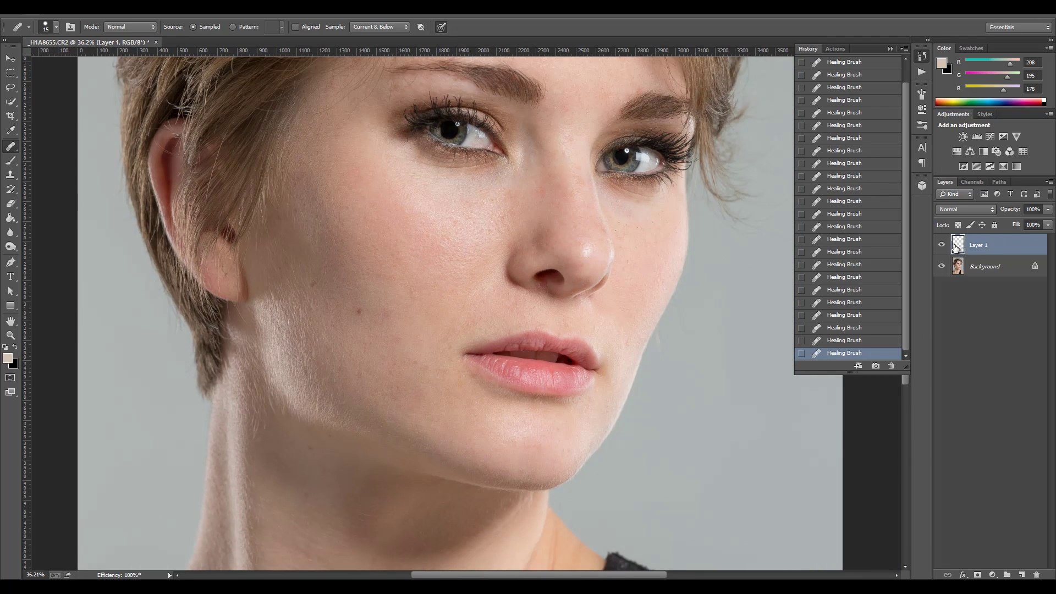
click(943, 245)
Step: Heal the cluster of dark specks on the far cheek closest to the nose
scroll(649, 216, up, 6)
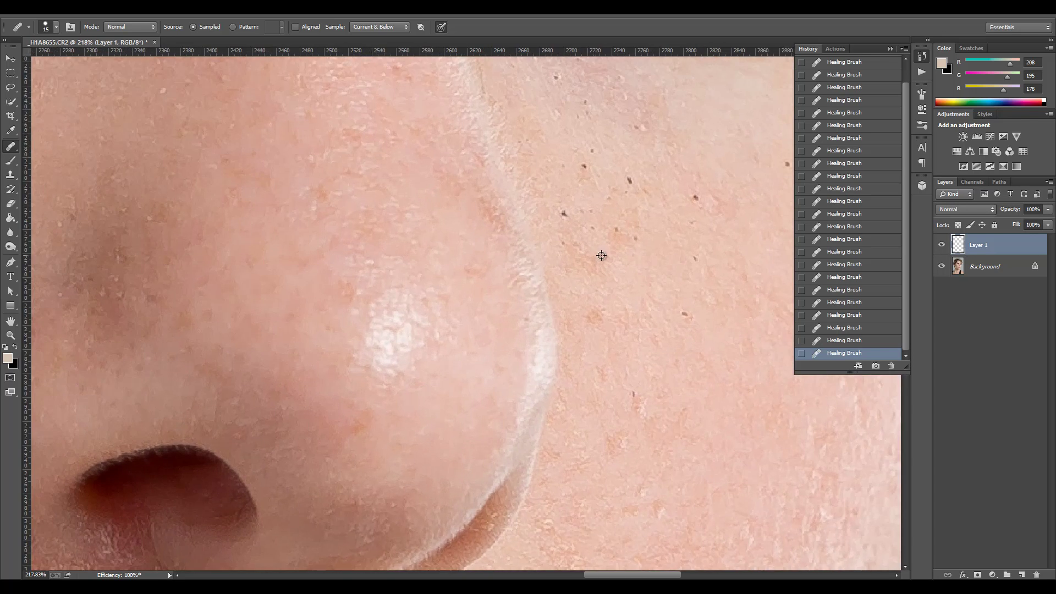
drag(683, 243, 359, 356)
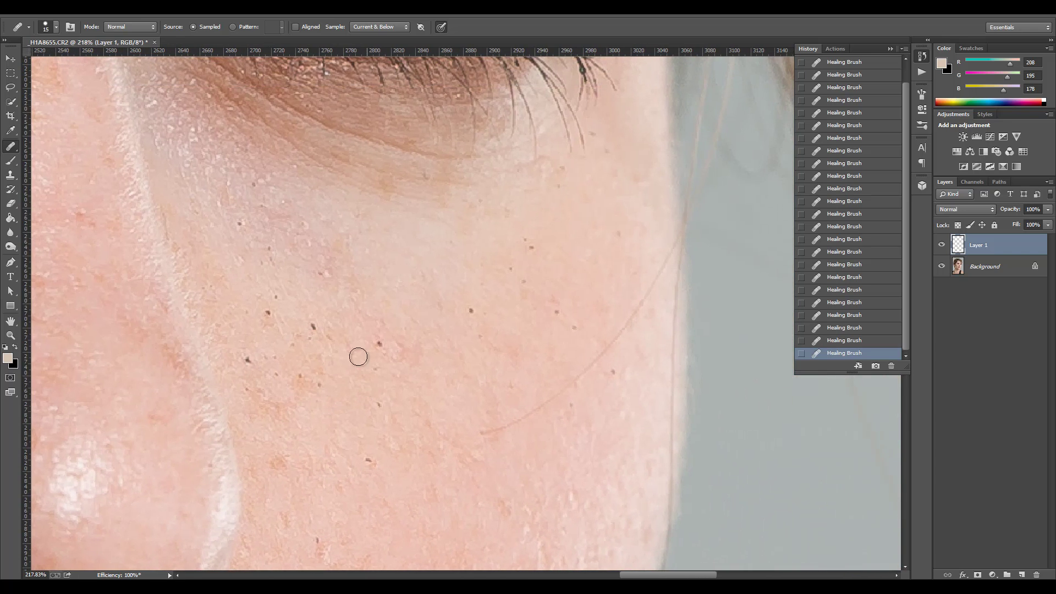
click(250, 303)
click(267, 312)
click(247, 360)
click(247, 388)
click(313, 327)
click(300, 375)
click(318, 384)
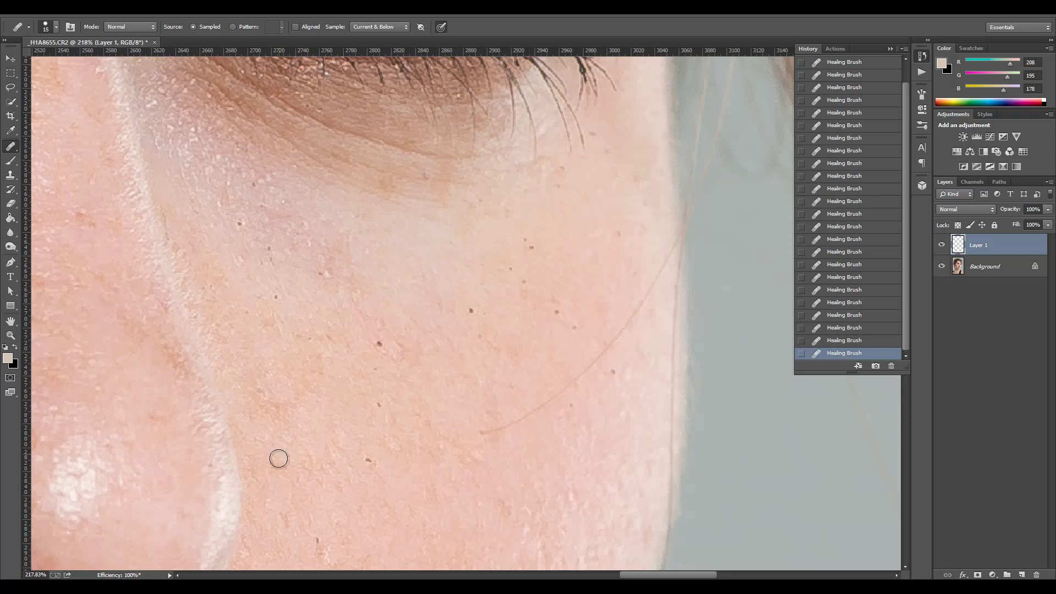
Step: Heal the dark specks on the middle of the far cheek and those just below the far eye
click(368, 460)
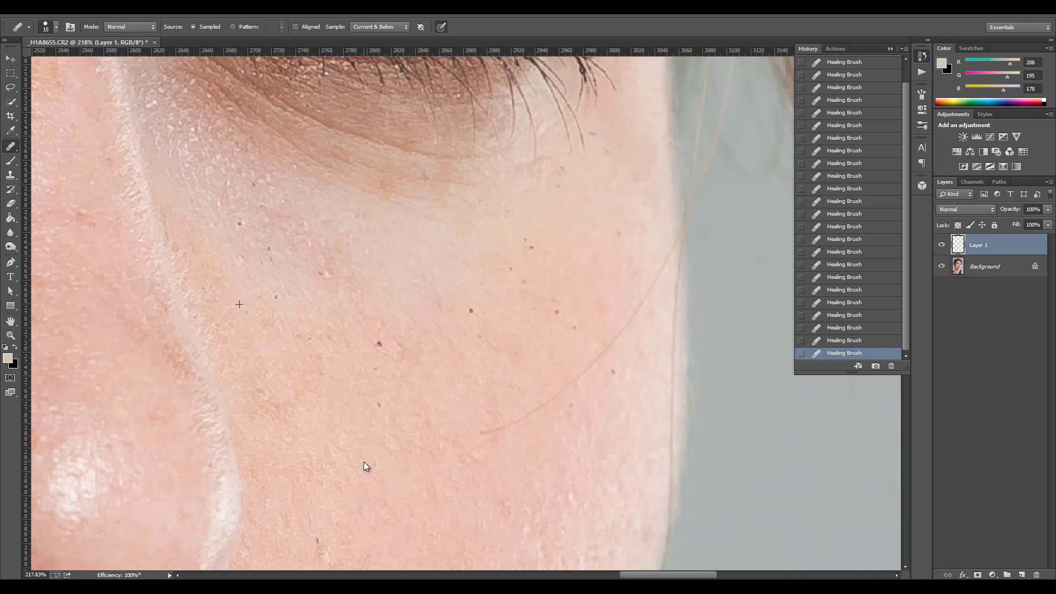
click(379, 404)
click(379, 342)
click(322, 273)
click(276, 297)
click(269, 249)
click(240, 224)
Step: Heal the brown specks on the outer far cheek and the curved stray hair crossing it, sampling nearby skin
drag(475, 342, 330, 392)
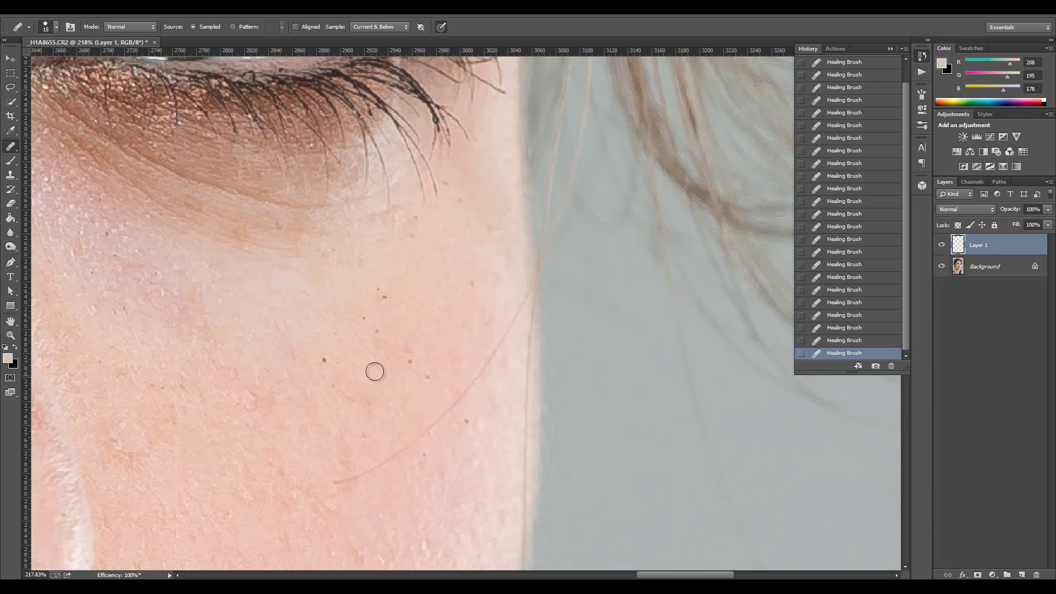
alt+click(285, 364)
click(323, 361)
click(365, 318)
click(385, 292)
click(363, 259)
click(414, 366)
click(427, 376)
click(466, 420)
mouse_move(332, 468)
mouse_down()
mouse_move(392, 463)
mouse_move(463, 389)
mouse_move(512, 323)
mouse_move(518, 297)
mouse_move(506, 325)
mouse_up()
Step: Heal the dark speck and the reddish spots on the far cheek beside the nose tip, sampling fresh skin
scroll(420, 415, down, 5)
scroll(422, 414, down, 2)
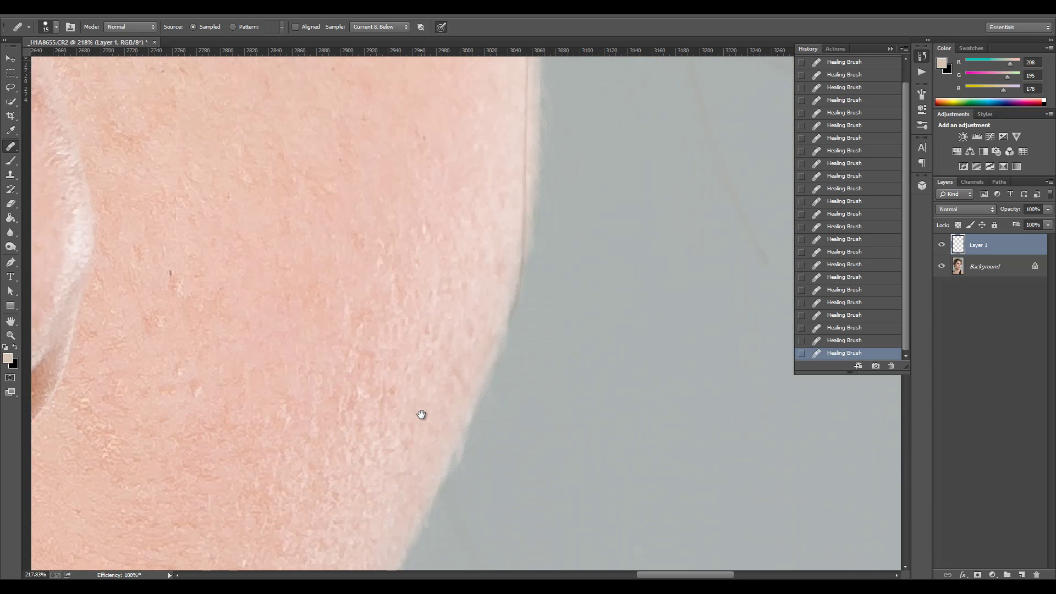
alt+click(165, 226)
drag(172, 254, 175, 265)
alt+click(146, 231)
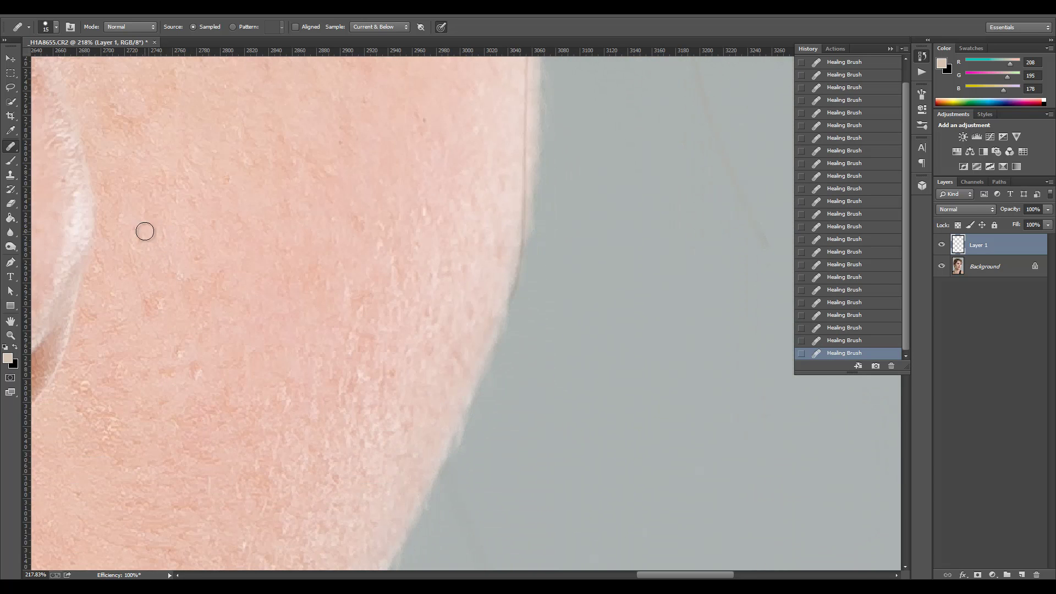
drag(156, 300, 174, 290)
drag(264, 405, 455, 234)
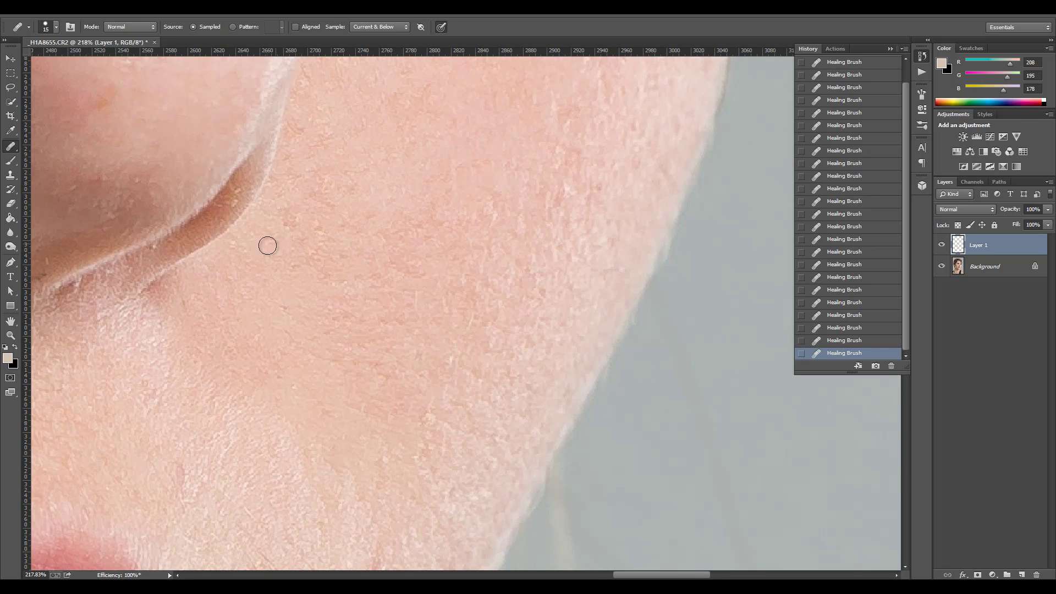
Step: Reduce the healing brush to 8 pixels and clean the small specks in the crease beside the far nostril
drag(269, 246, 354, 285)
scroll(349, 216, up, 3)
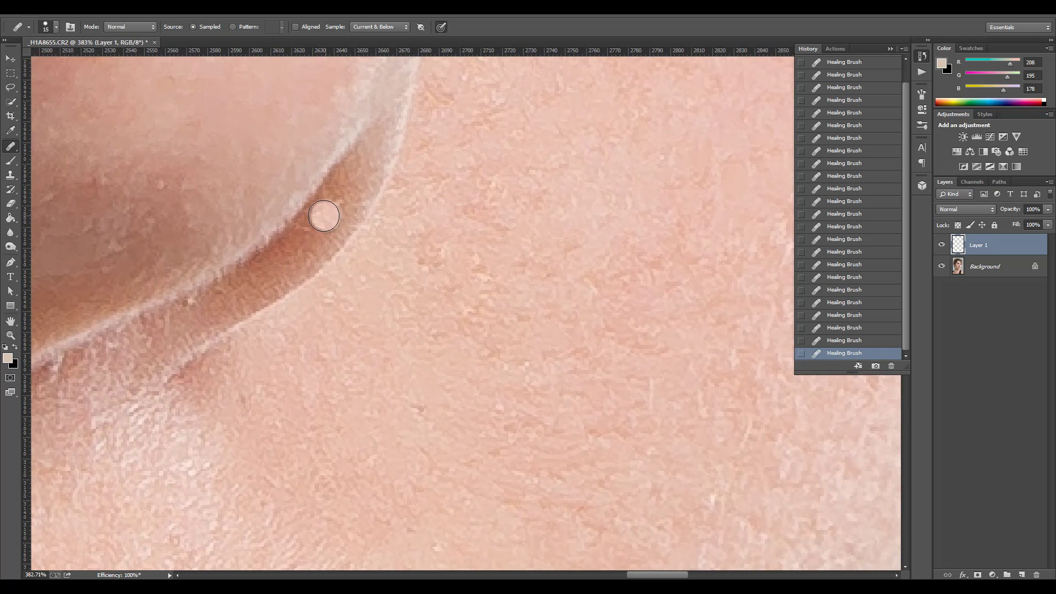
key(bracketleft)
key(bracketleft)
key(bracketleft)
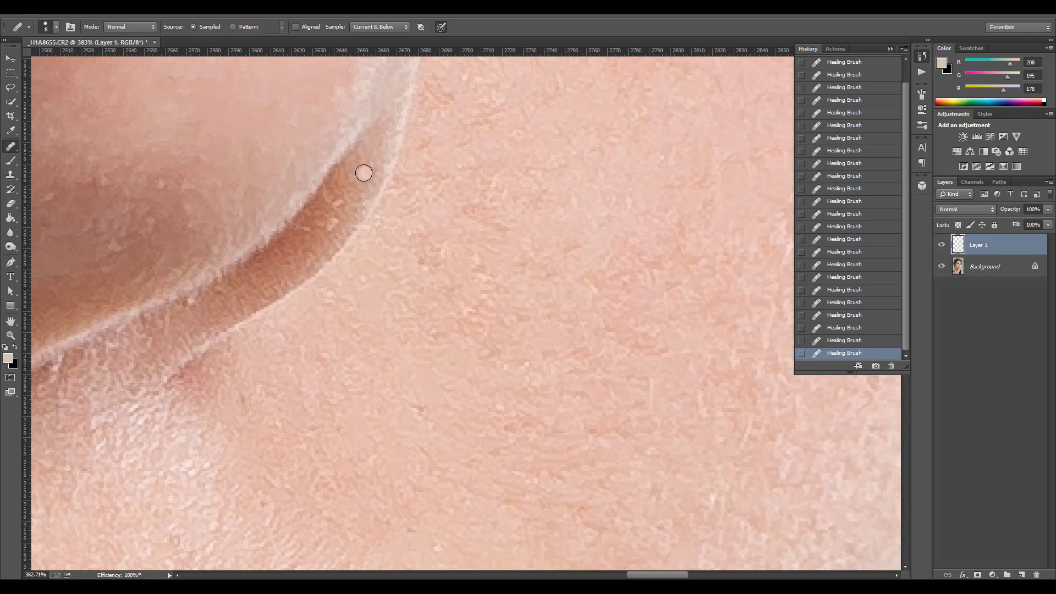
click(356, 181)
mouse_move(305, 240)
mouse_down()
mouse_move(335, 217)
mouse_move(335, 194)
mouse_up()
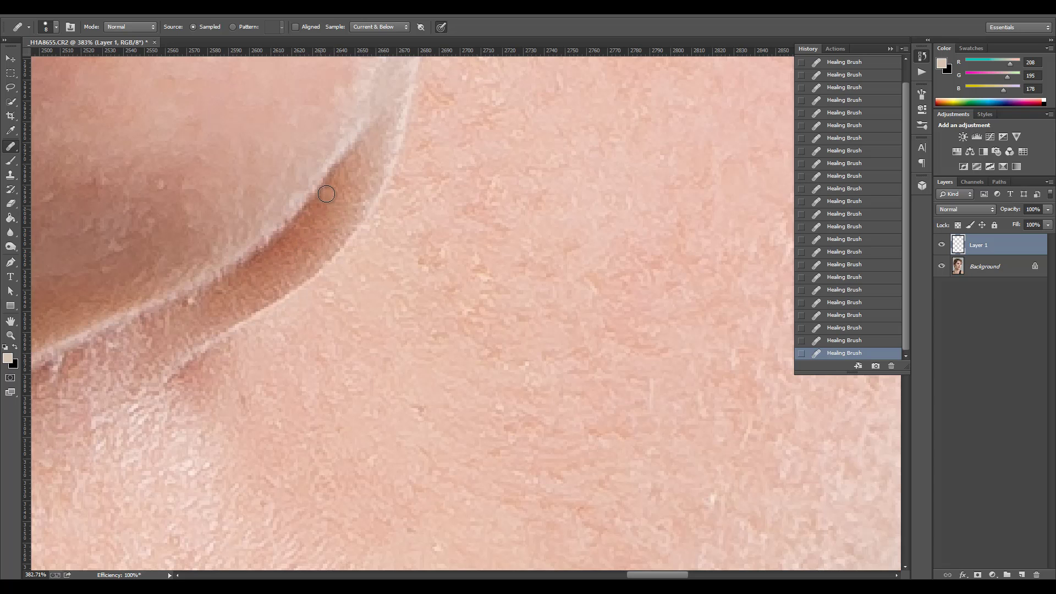
click(342, 264)
click(285, 308)
Step: Heal the light specks on the underside of the nose beside the nostril opening
key(space)
mouse_move(396, 309)
mouse_down()
mouse_move(590, 246)
mouse_move(654, 313)
mouse_up()
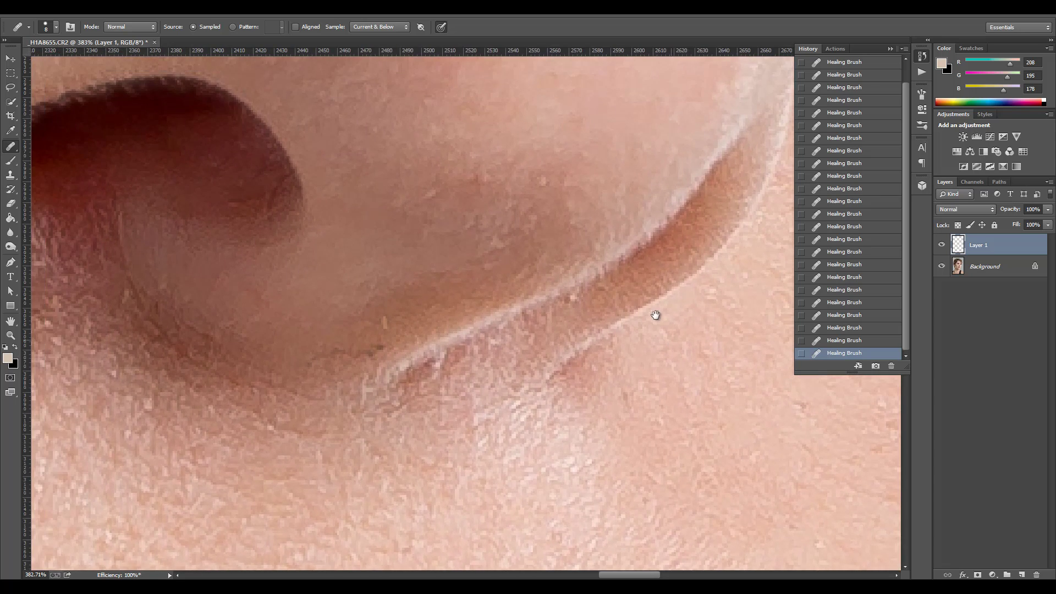
drag(318, 303, 391, 296)
click(413, 319)
Step: Heal the small red mark above the upper lip and the red mark on the lower far cheek
key(space)
mouse_move(339, 252)
mouse_down()
mouse_move(532, 398)
mouse_move(556, 250)
mouse_move(539, 356)
mouse_move(391, 173)
mouse_move(354, 287)
mouse_move(302, 330)
mouse_move(205, 297)
mouse_up()
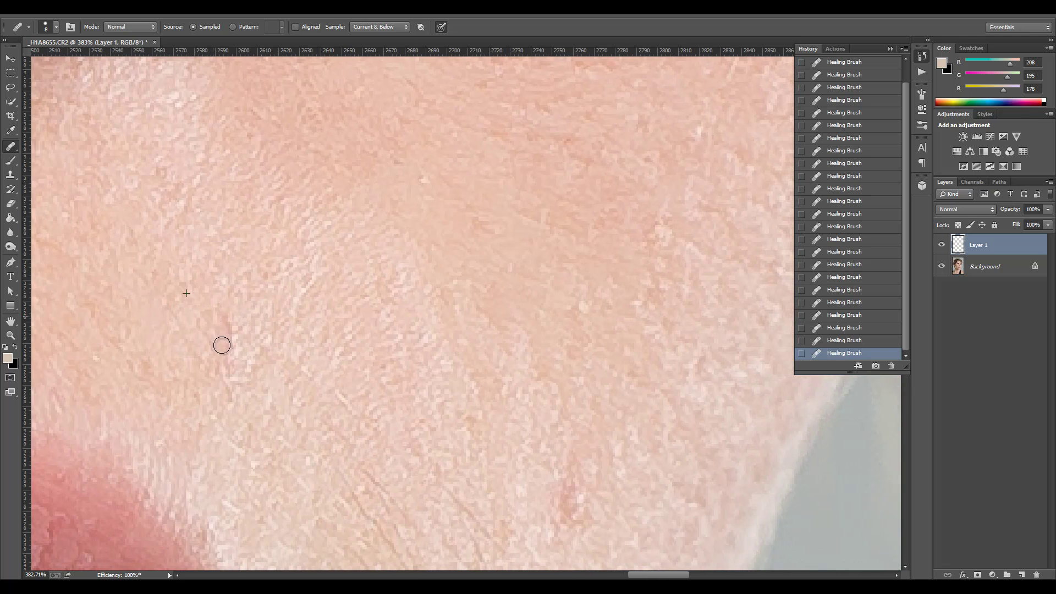
key(space)
drag(565, 389, 450, 232)
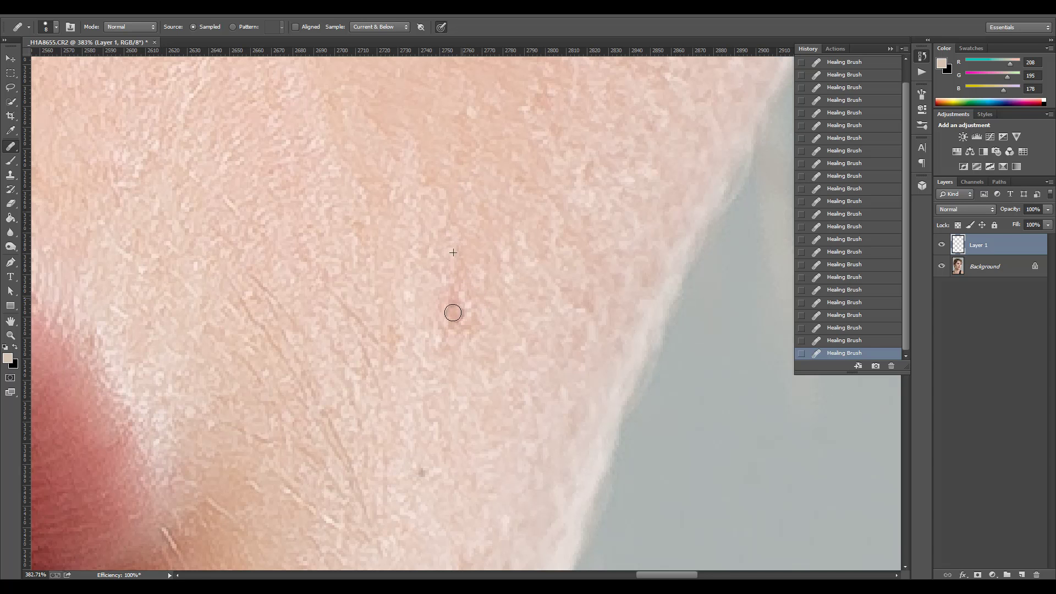
Step: Heal the red blemishes above and below the large mole at the neck base with a 25-pixel healing brush
key(space)
drag(503, 408, 678, 144)
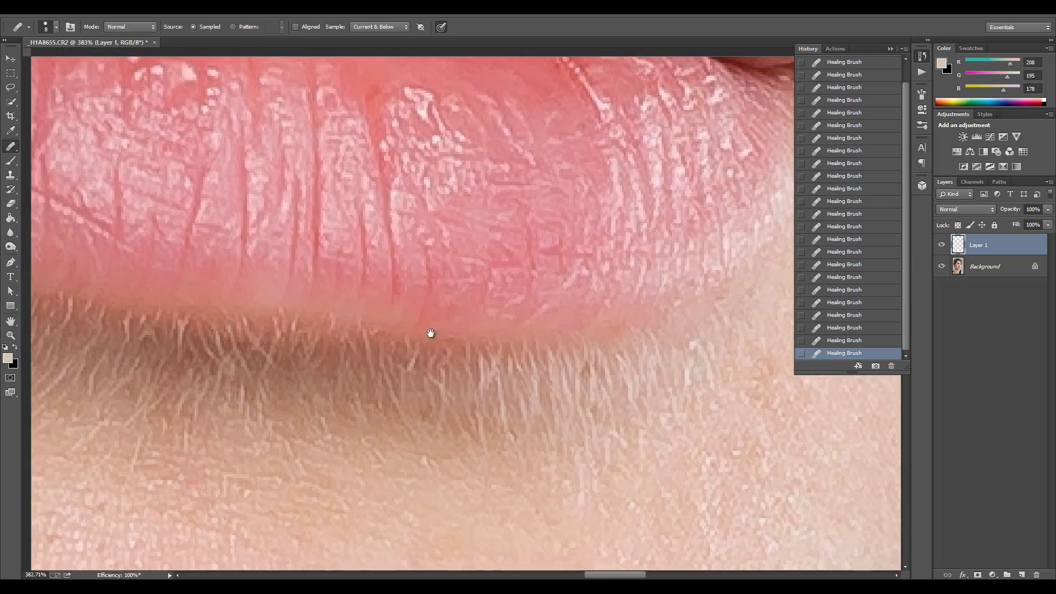
drag(429, 332, 770, 550)
drag(511, 126, 69, 209)
scroll(374, 307, down, 10)
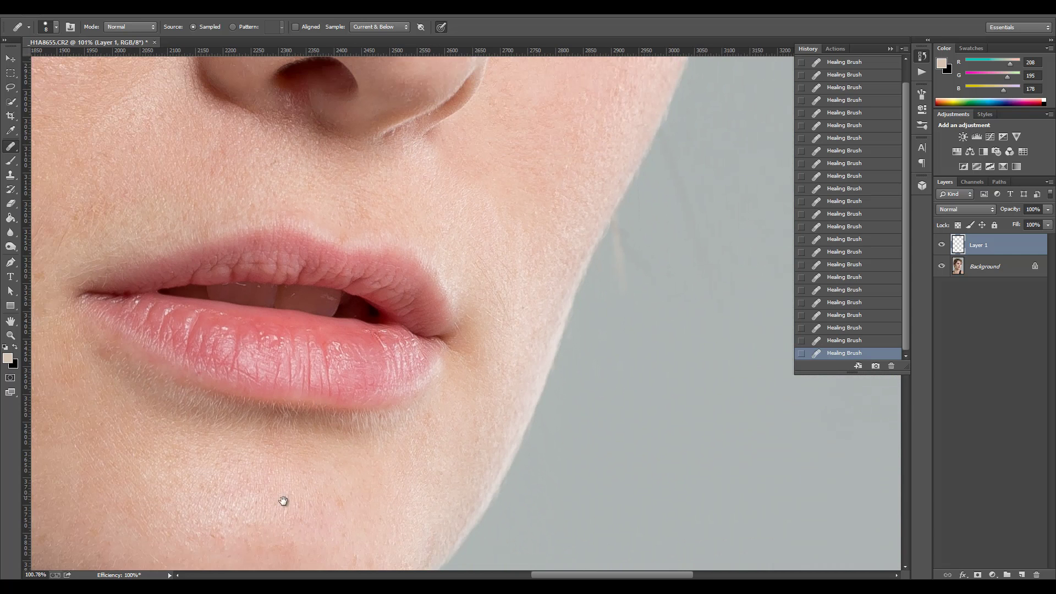
drag(284, 501, 544, 42)
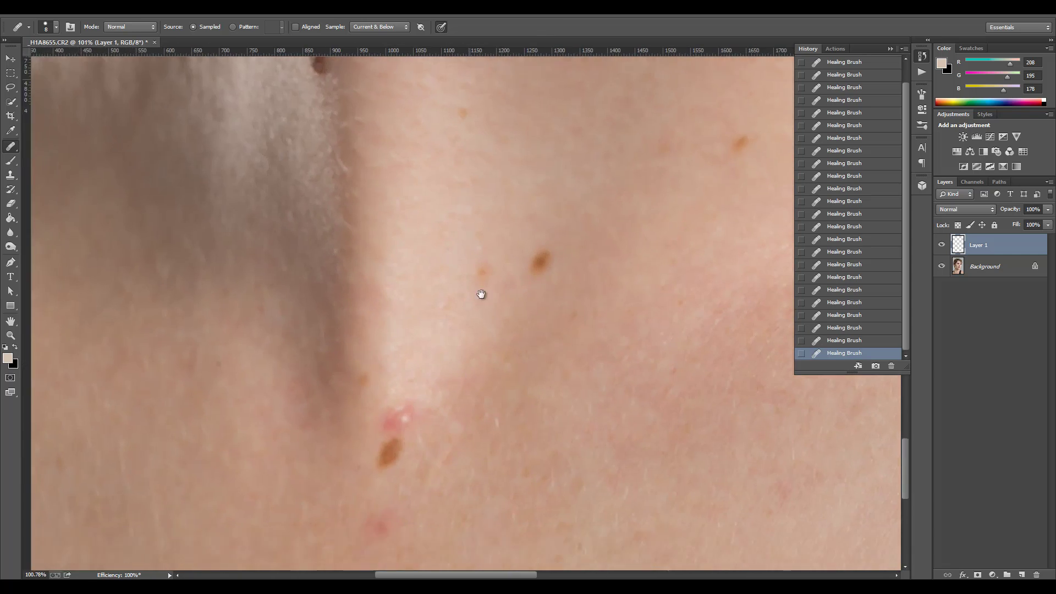
drag(481, 294, 537, 228)
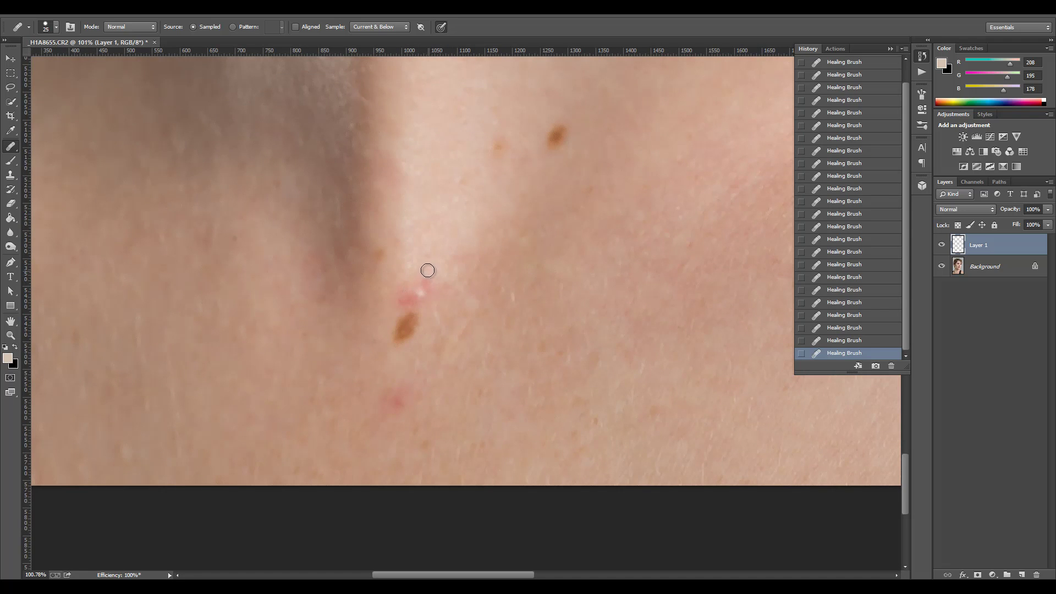
mouse_move(422, 295)
mouse_down()
mouse_move(404, 281)
mouse_move(423, 297)
mouse_move(407, 304)
mouse_move(412, 277)
mouse_move(432, 298)
mouse_move(397, 310)
mouse_move(437, 275)
mouse_up()
click(389, 388)
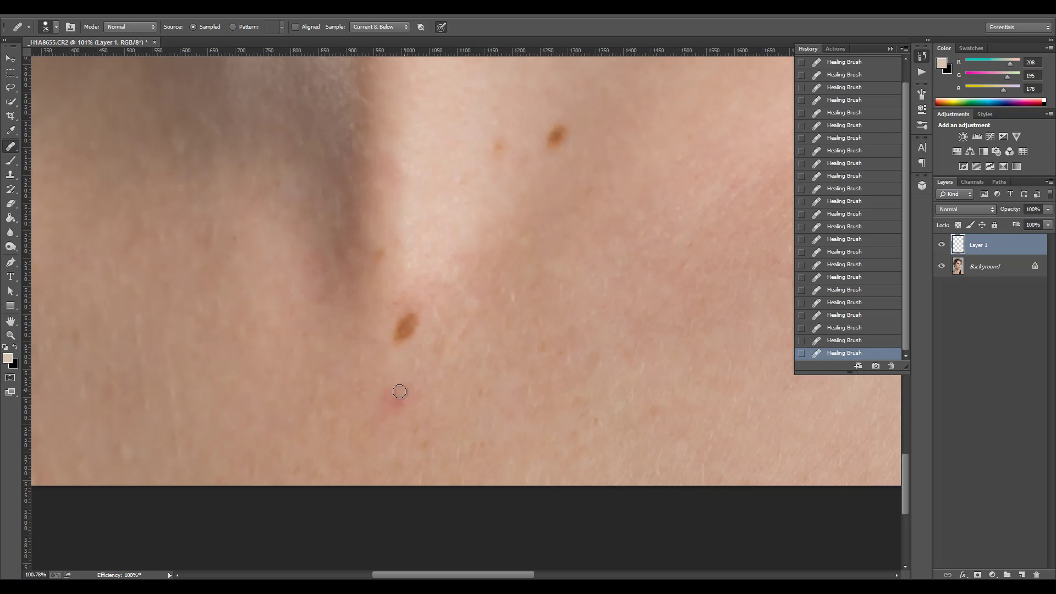
mouse_move(370, 422)
mouse_down()
mouse_move(387, 388)
mouse_move(339, 405)
mouse_up()
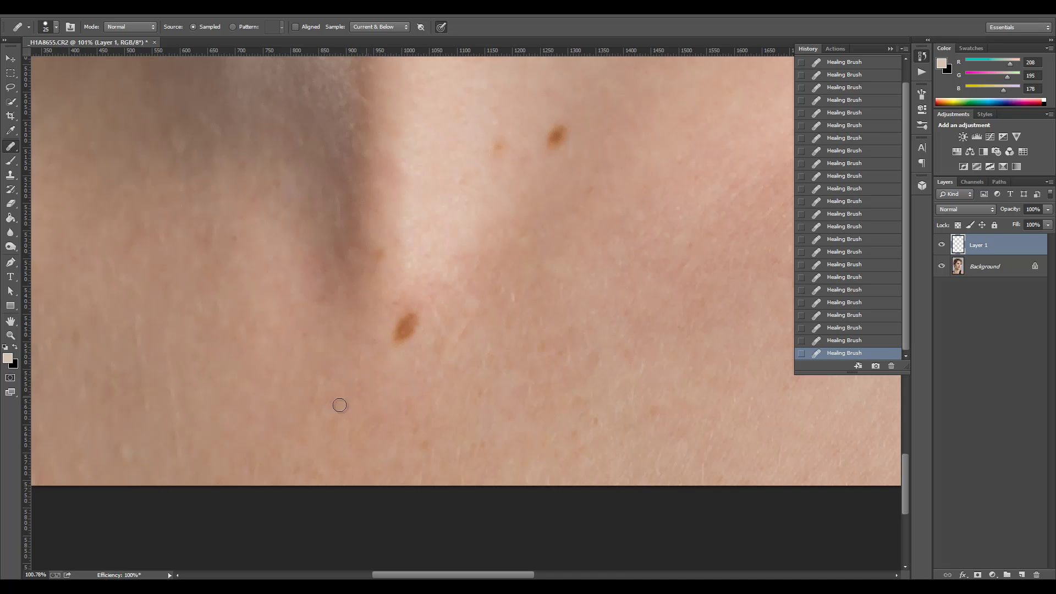
Step: Heal the reddish spots and small blemishes across the chin, sampling clean chin skin
scroll(578, 296, down, 5)
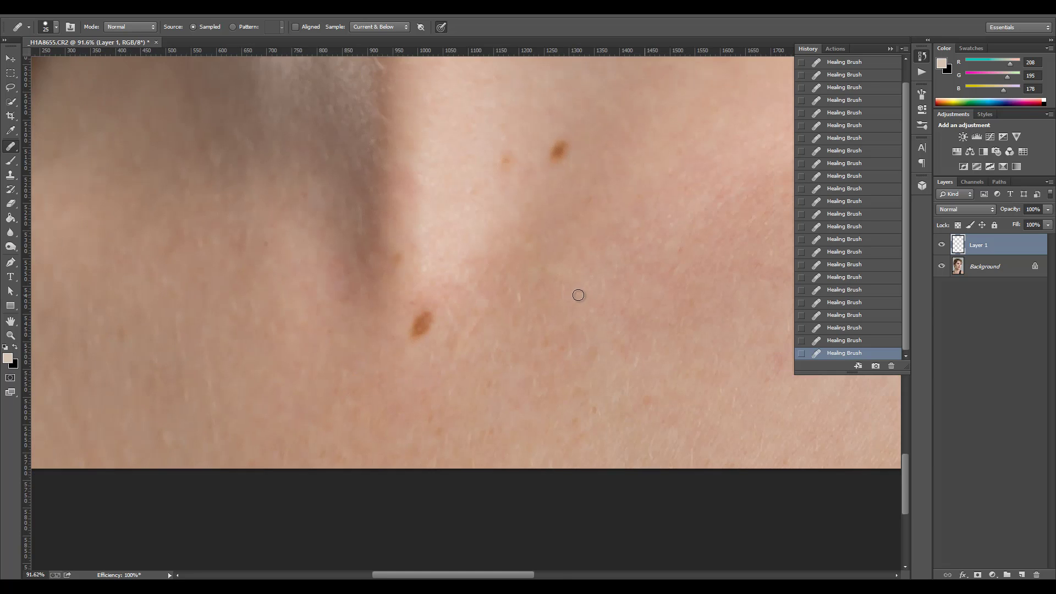
drag(665, 243, 386, 513)
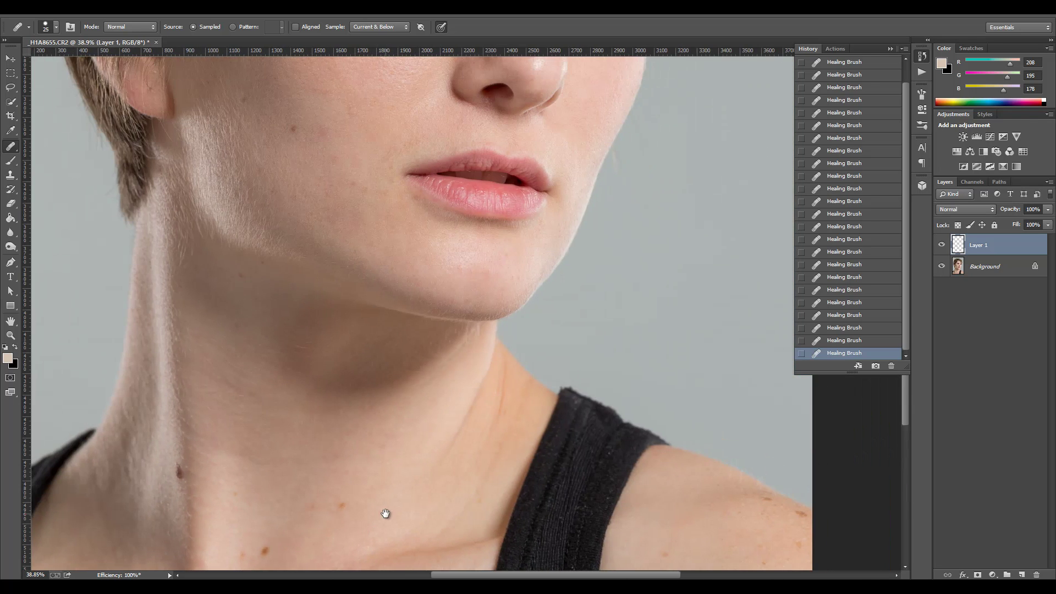
drag(450, 163, 368, 208)
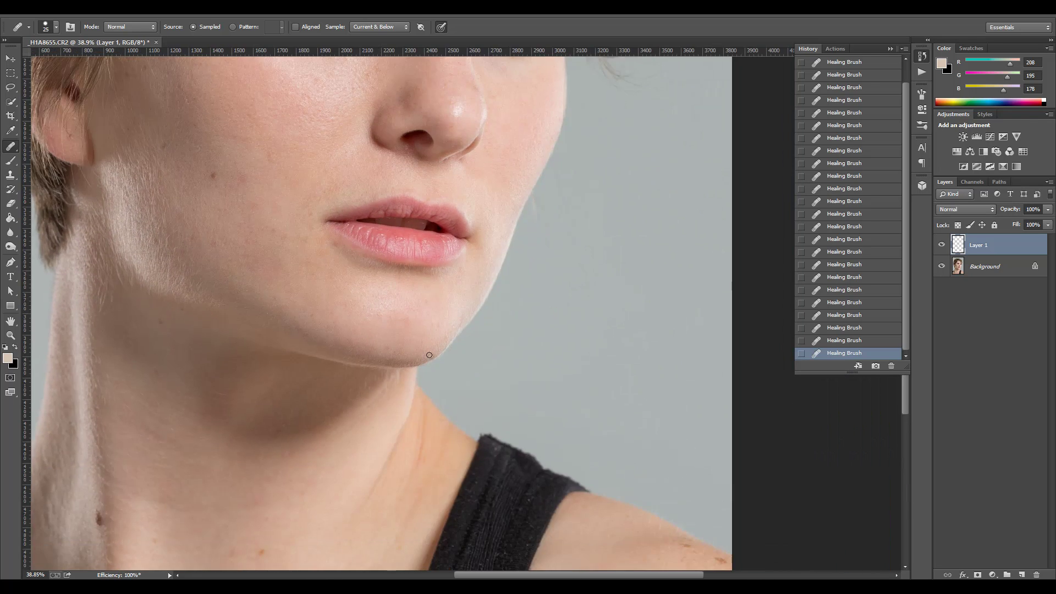
scroll(393, 320, up, 7)
click(379, 265)
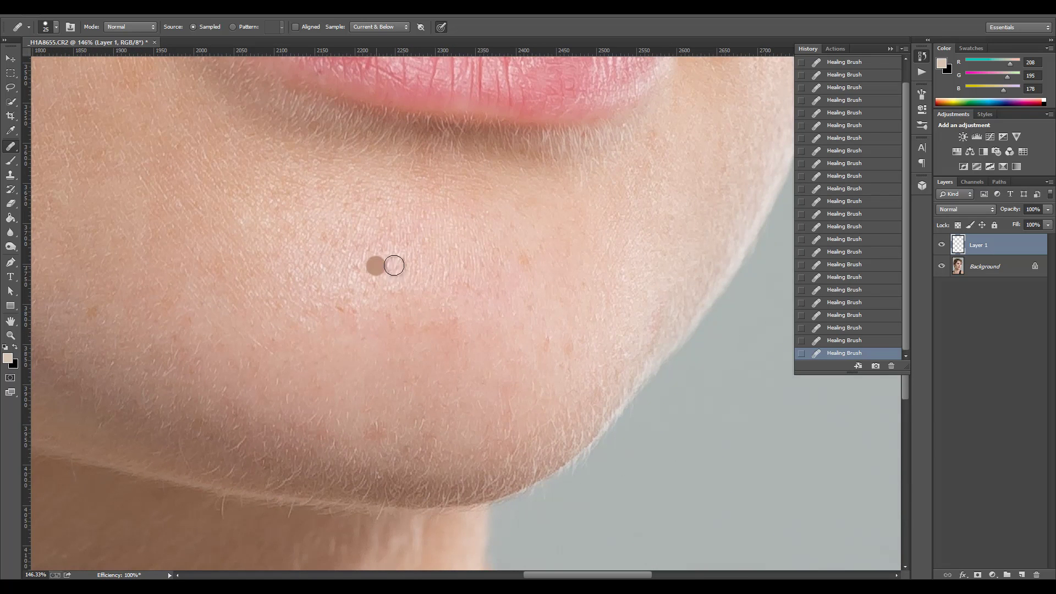
alt+click(403, 279)
mouse_move(429, 311)
mouse_down()
mouse_move(408, 318)
mouse_move(330, 292)
mouse_move(346, 313)
mouse_move(385, 319)
mouse_move(354, 344)
mouse_move(373, 322)
mouse_up()
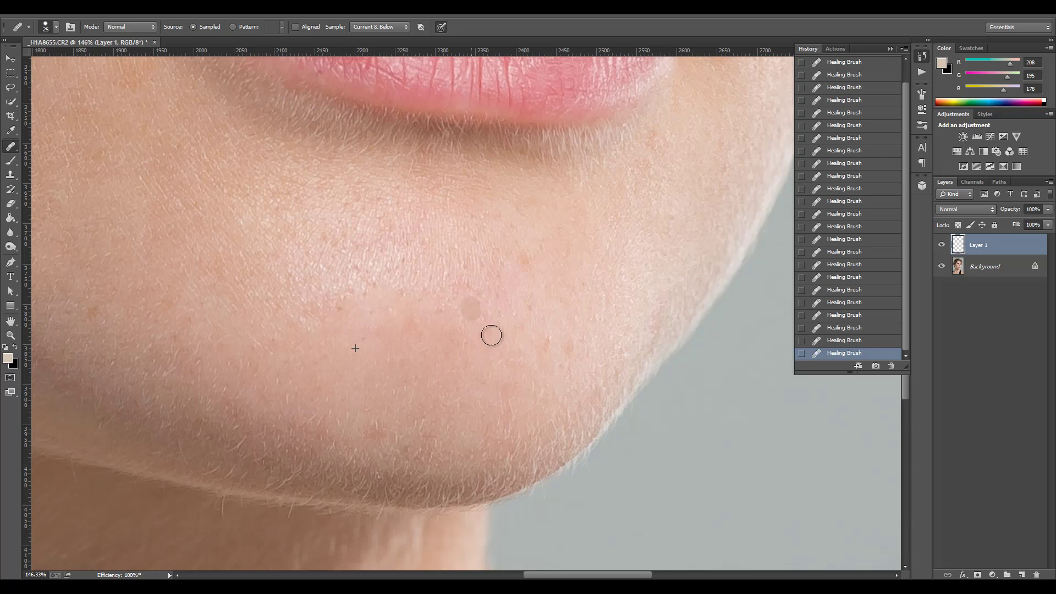
drag(533, 340, 565, 345)
drag(367, 424, 433, 440)
scroll(434, 415, down, 10)
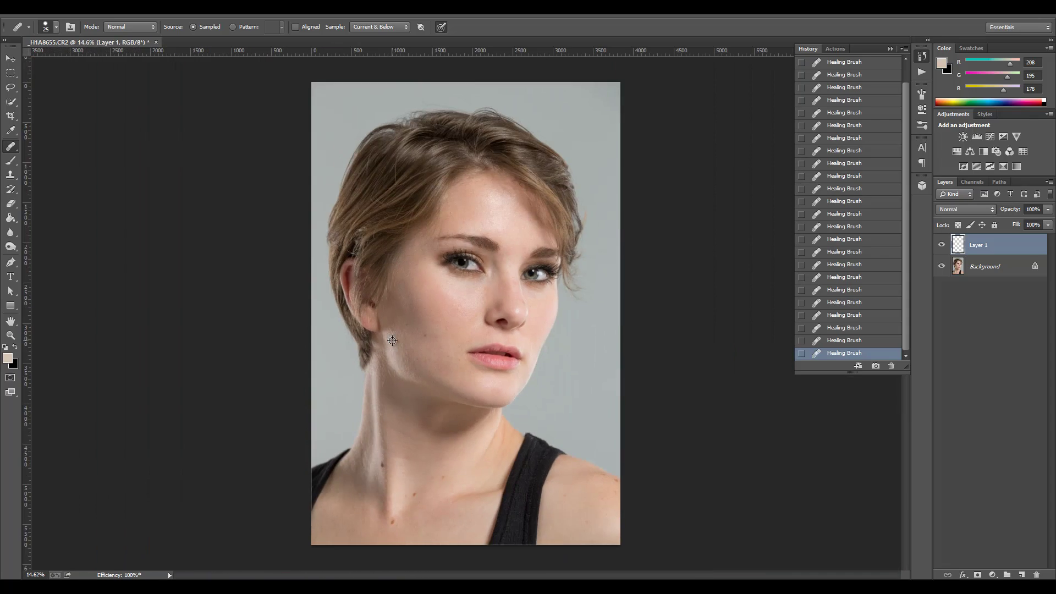
scroll(502, 260, up, 5)
scroll(499, 269, down, 3)
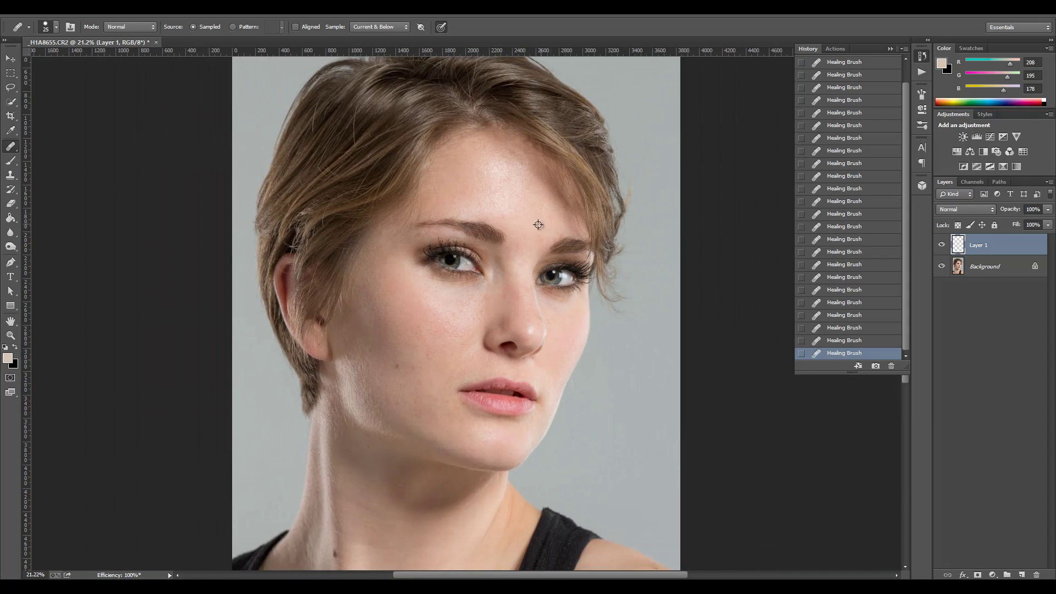
Step: Review the healed skin around the eyes and nose bridge and across the whole portrait
scroll(539, 224, up, 6)
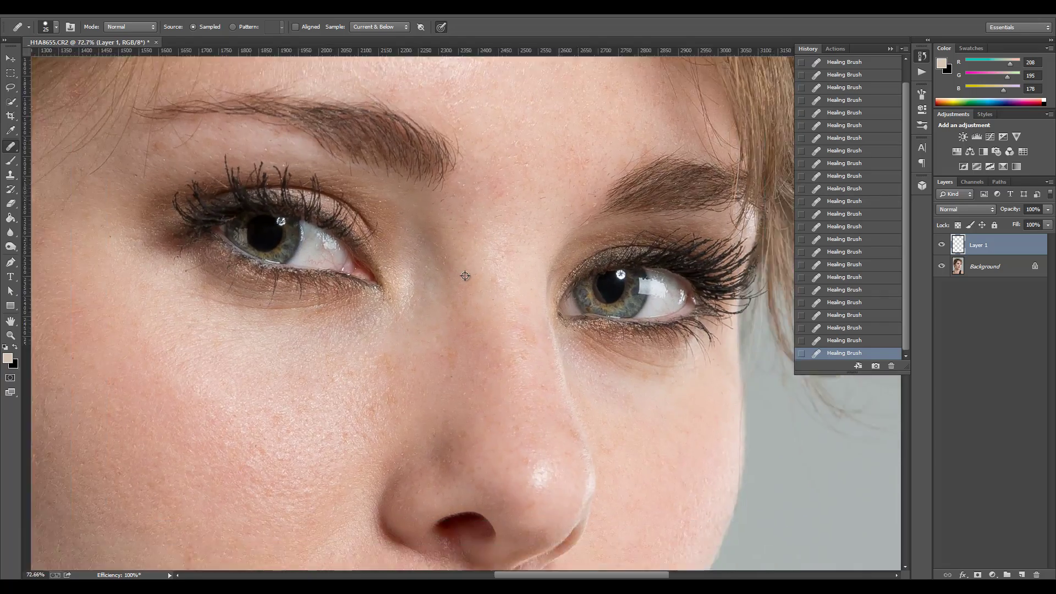
scroll(464, 275, down, 5)
scroll(466, 274, up, 1)
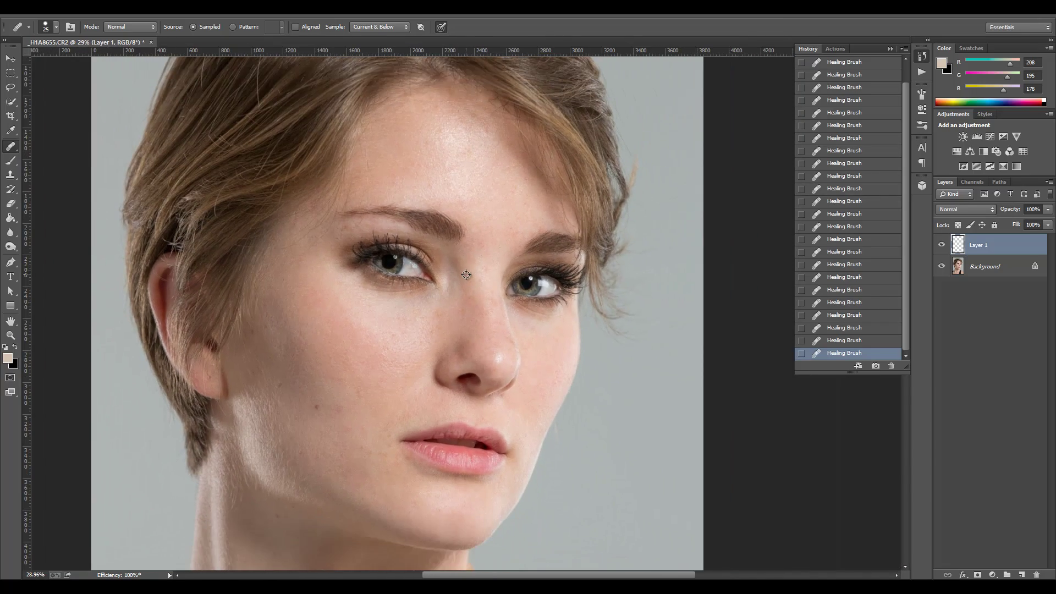
scroll(452, 242, down, 3)
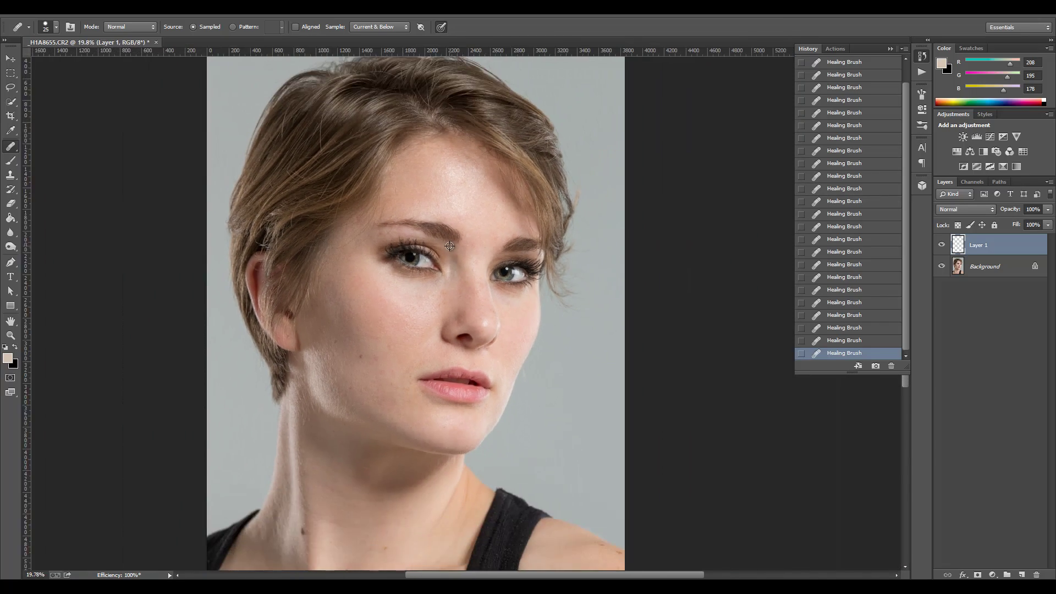
scroll(472, 234, down, 1)
scroll(470, 235, up, 1)
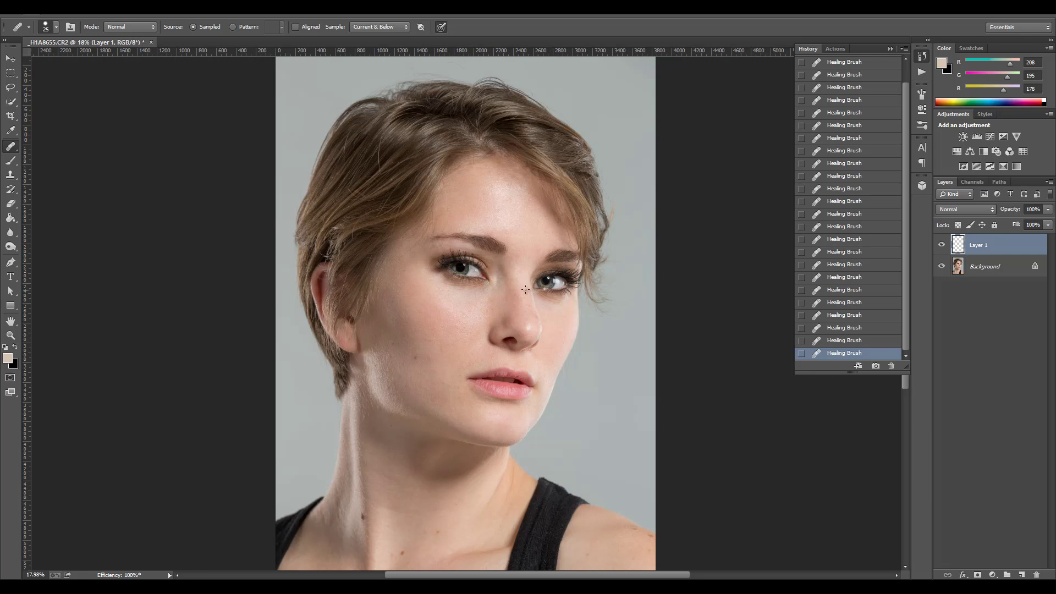
Step: Reduce the healing brush to 10 pixels for the fine red veins in the white of the near eye, beside its inner corner
scroll(481, 260, up, 5)
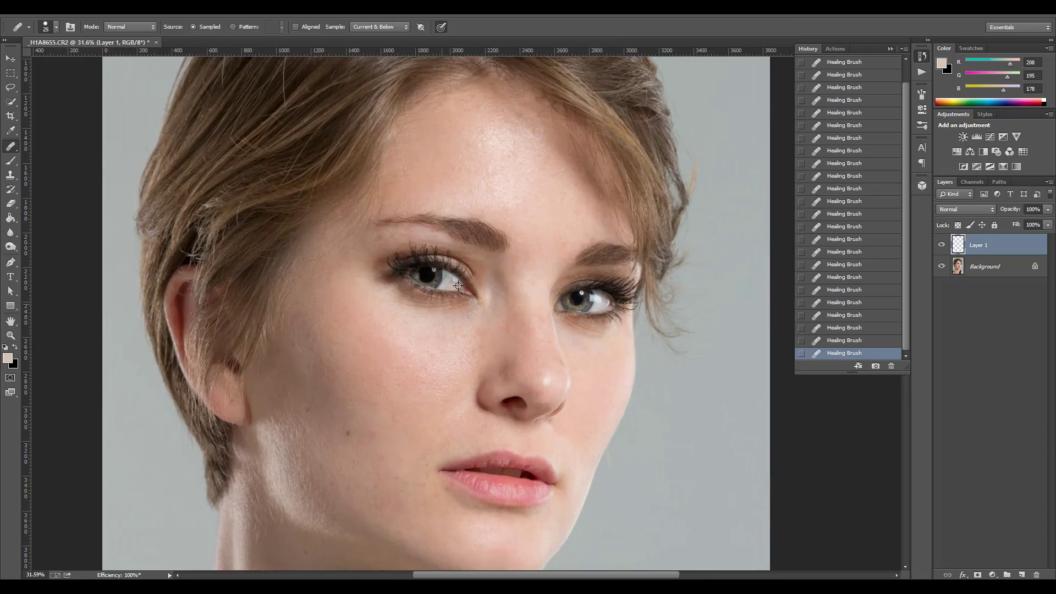
scroll(513, 291, up, 8)
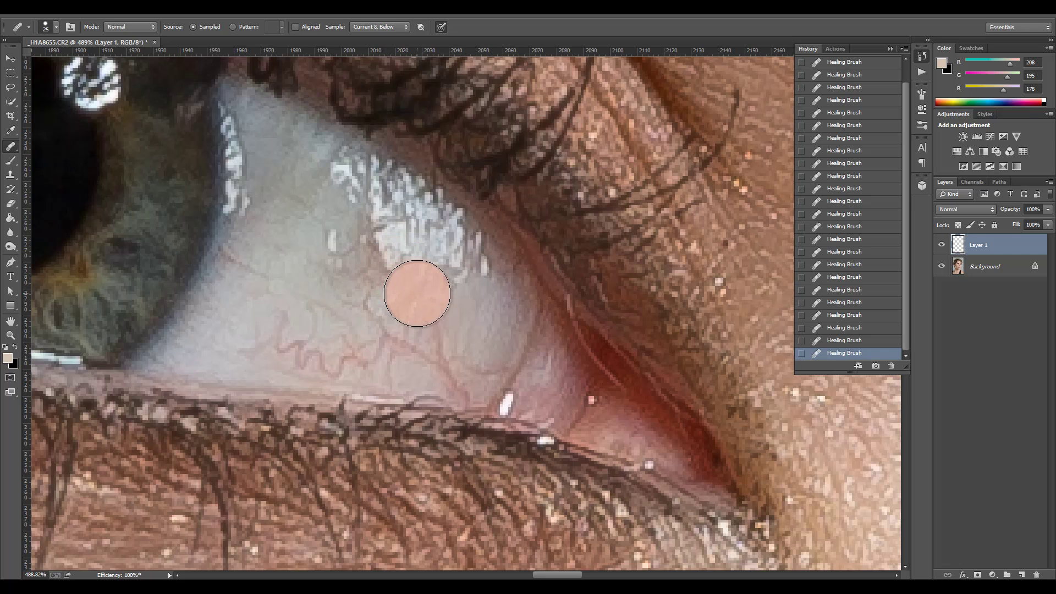
key(bracketleft)
key(bracketleft)
key(bracketleft)
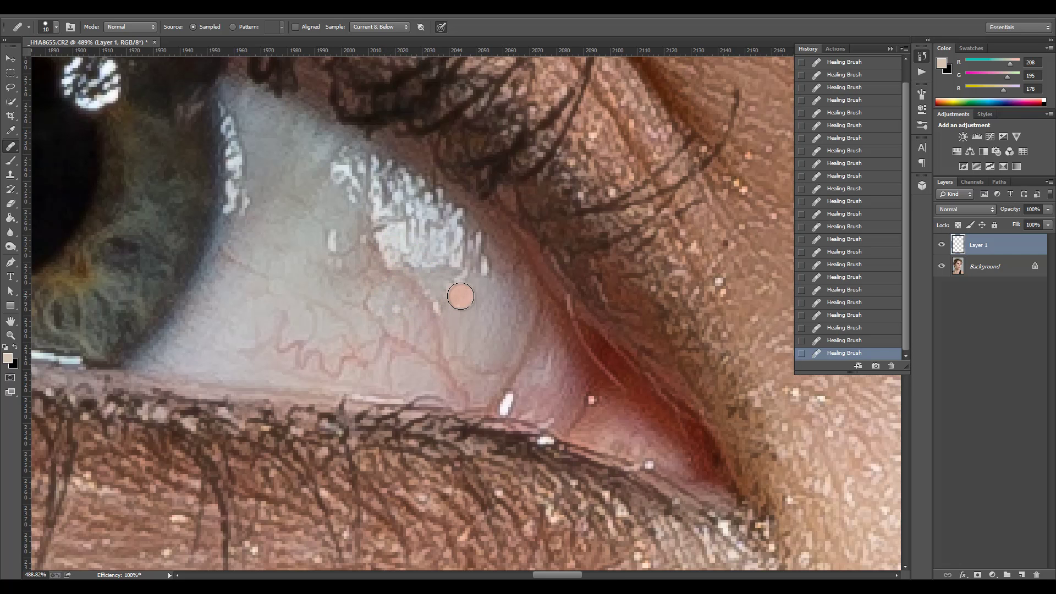